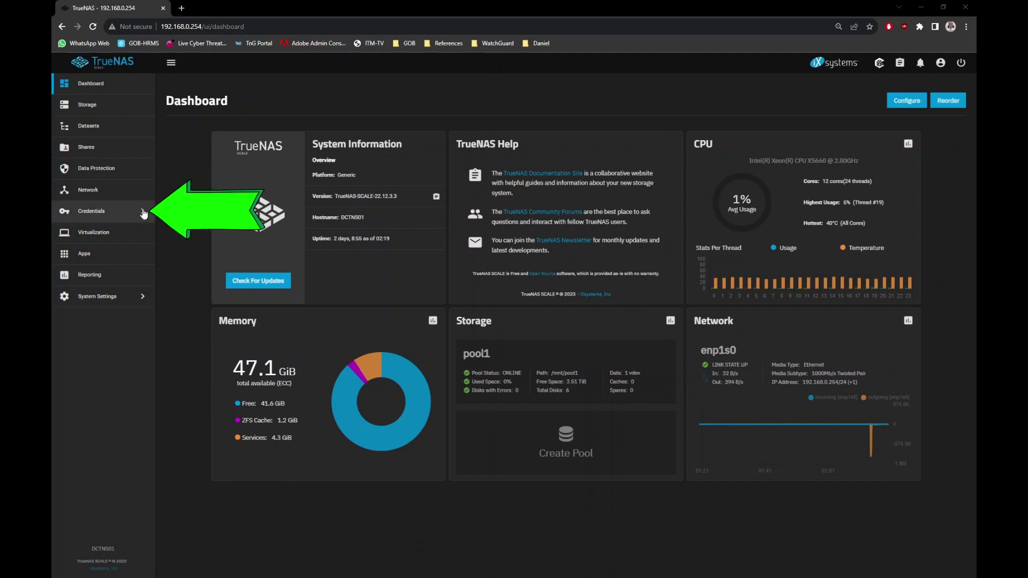
From Credentials > Local Groups, start a new group named DemoGroup with GID 3000.
click(114, 213)
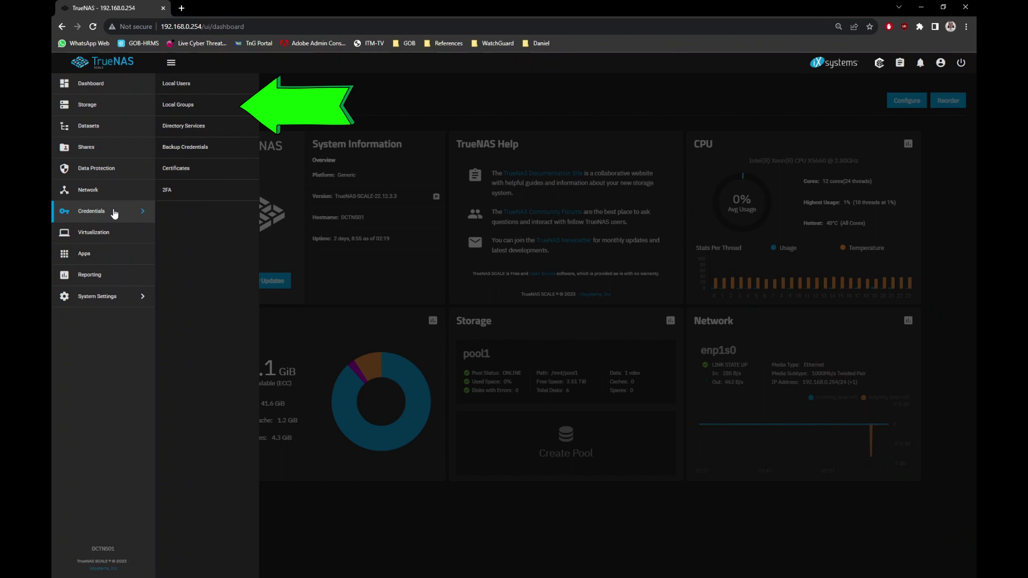
click(225, 114)
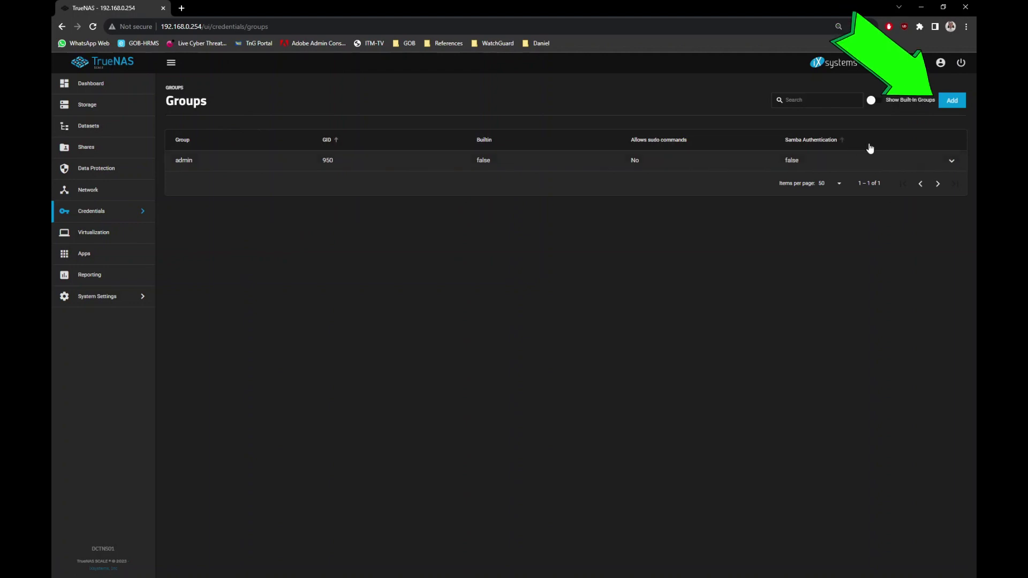
click(946, 105)
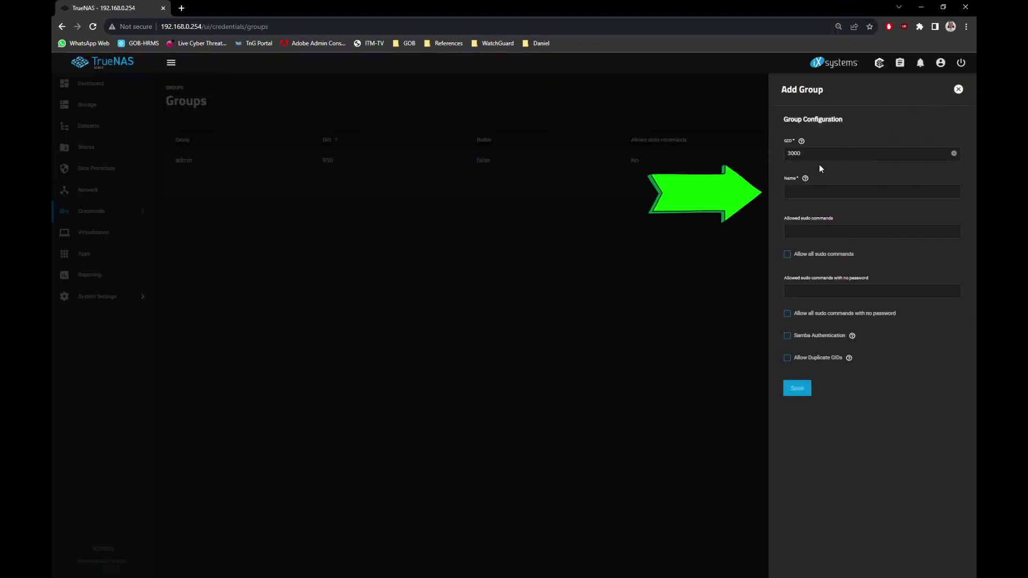
click(808, 191)
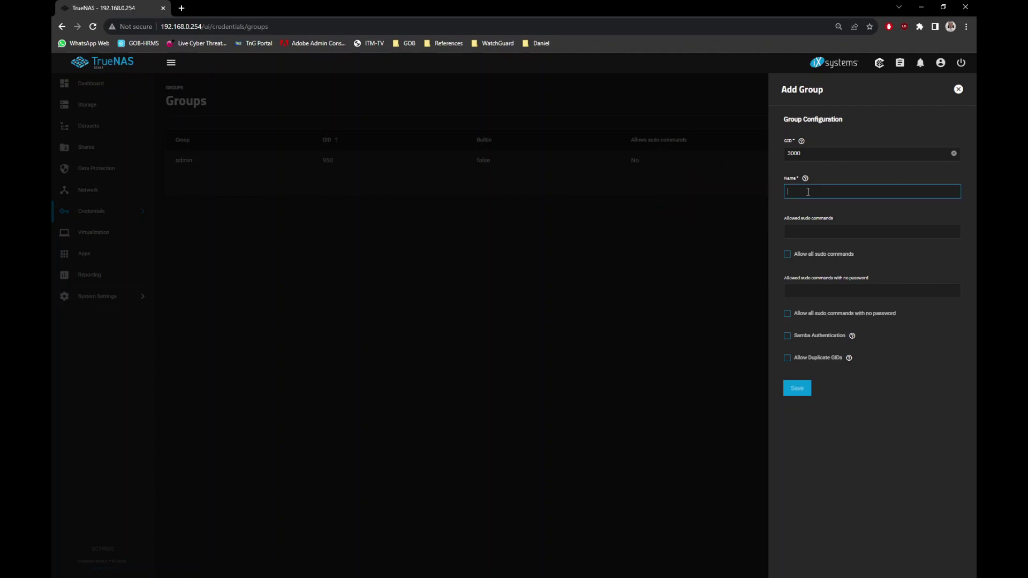
text(DemoGroup)
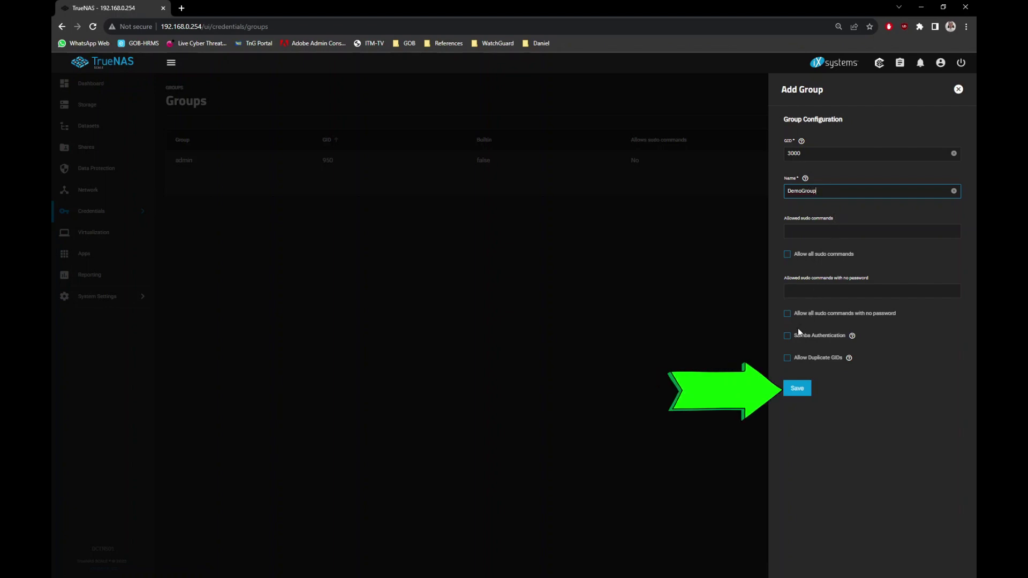
Save the DemoGroup group and start adding a new local user.
click(797, 390)
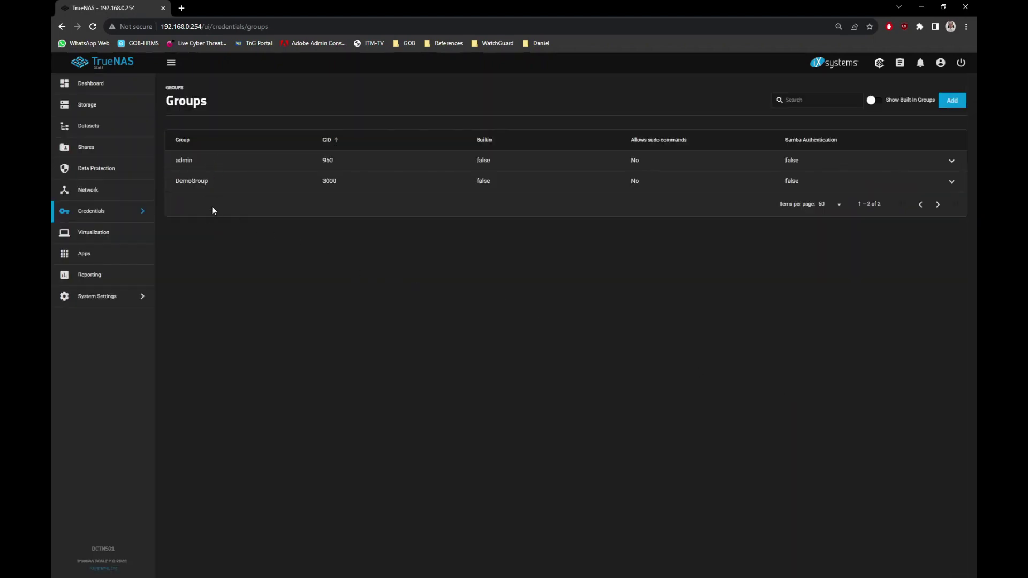
click(111, 220)
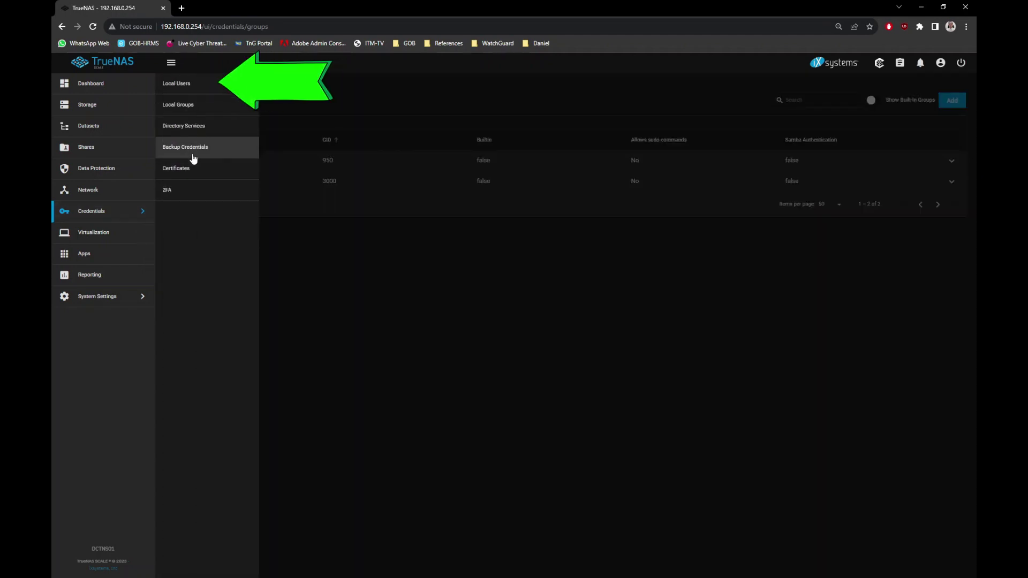
click(205, 90)
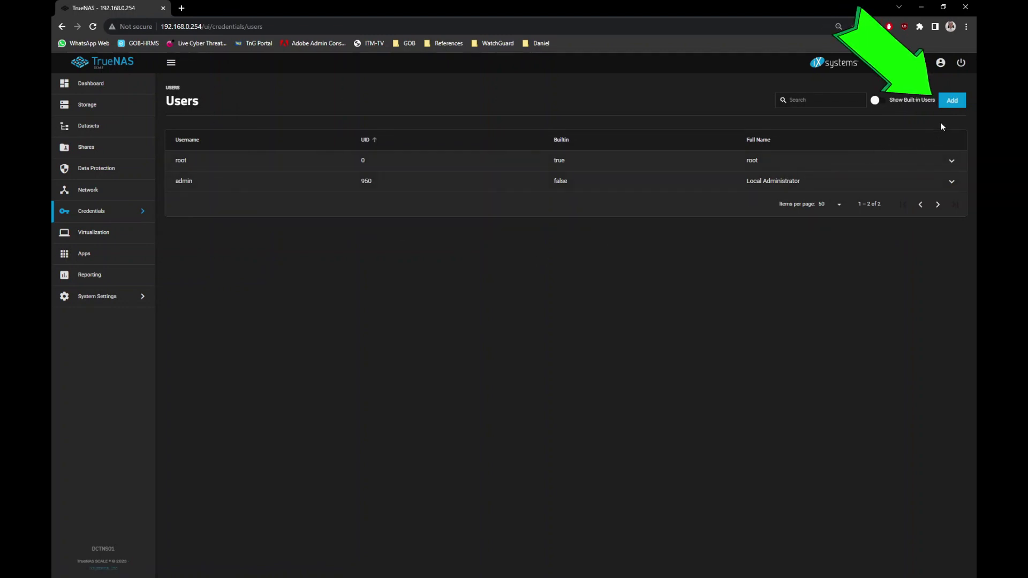
click(953, 101)
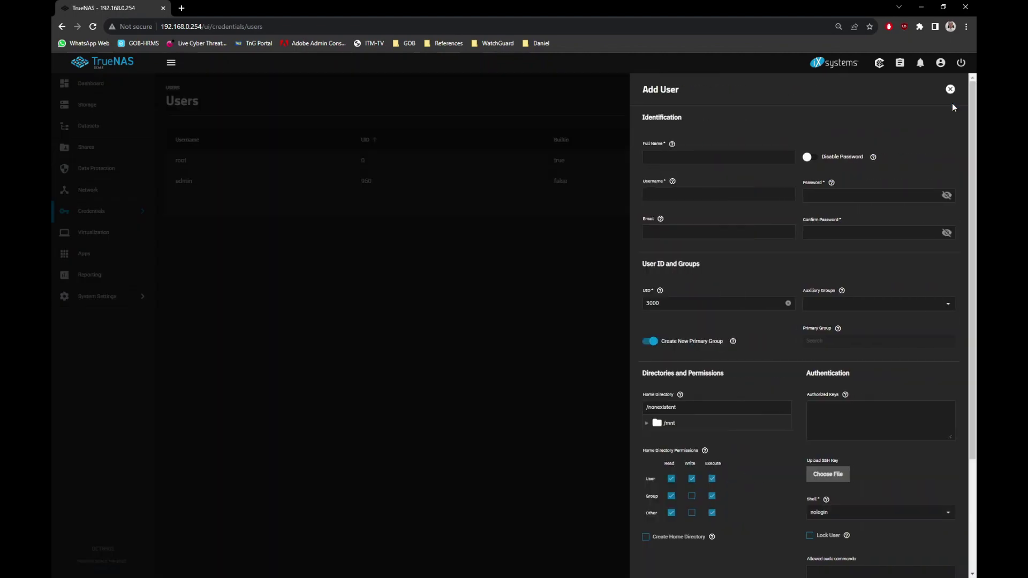
Enter the new user's full name, username and account password with confirmation.
click(703, 156)
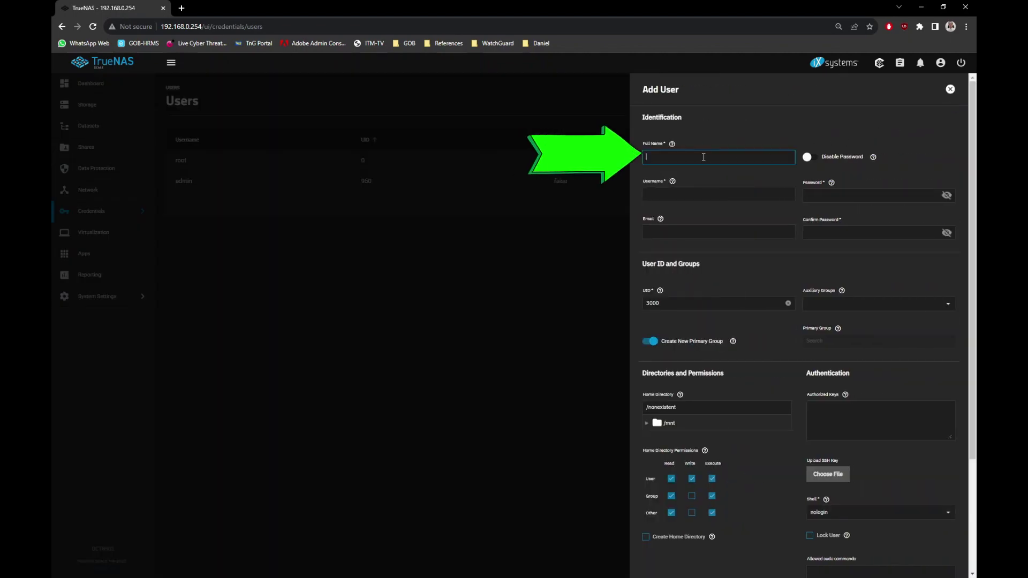
text(Daniel)
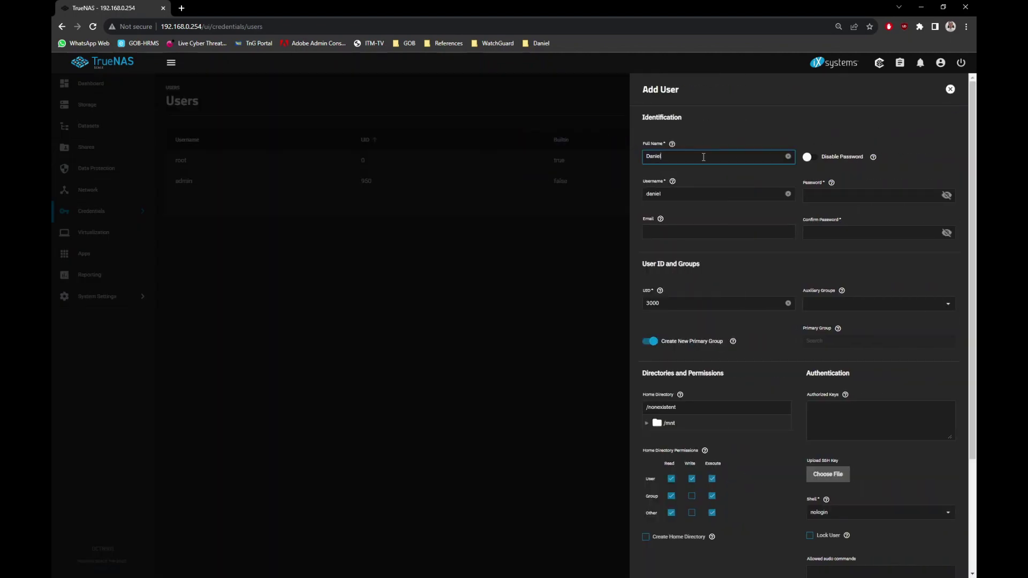
key(Tab)
key(Tab)
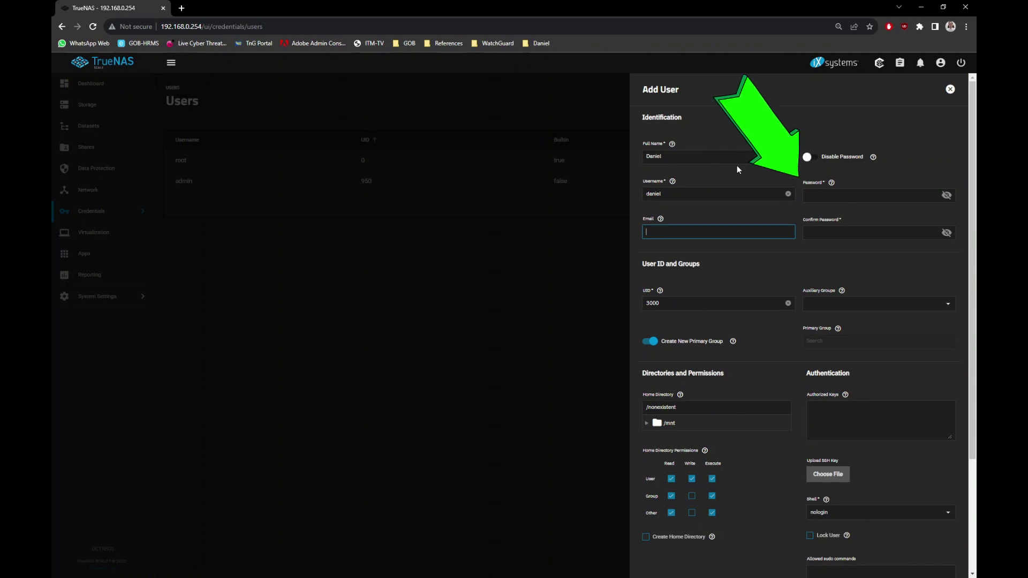
click(817, 194)
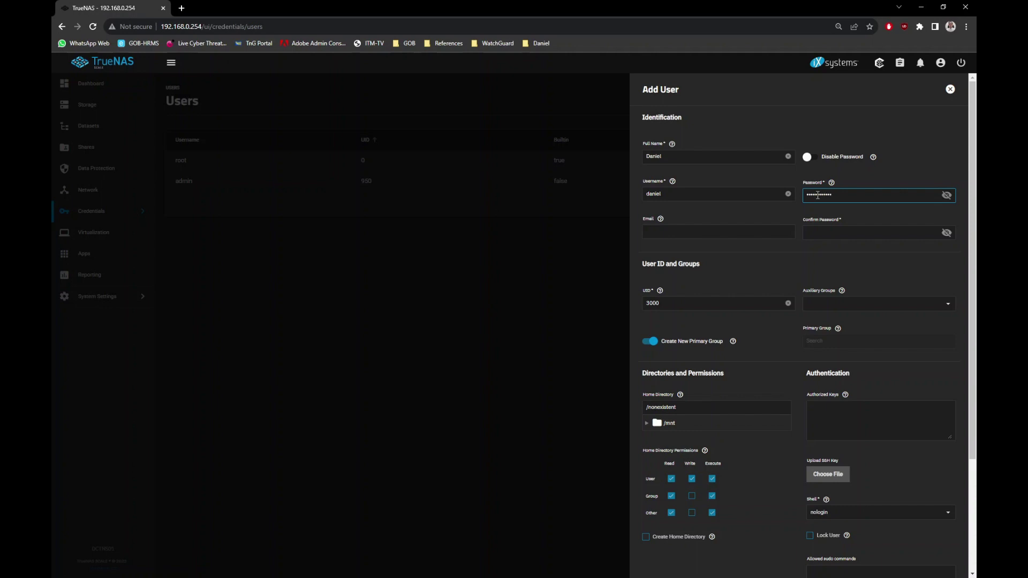
click(835, 233)
text(a)
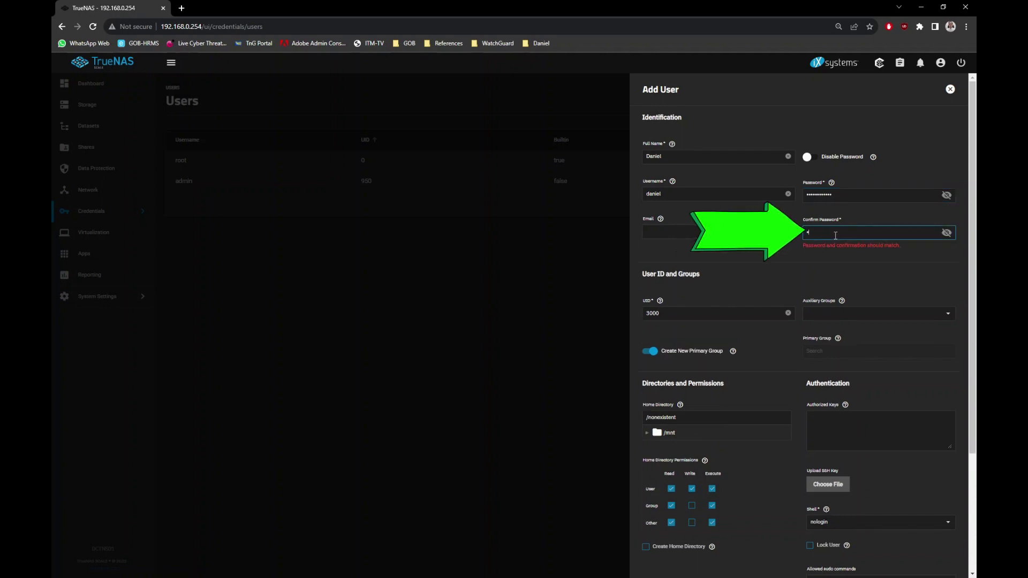
text(aaaaaaaaaaa)
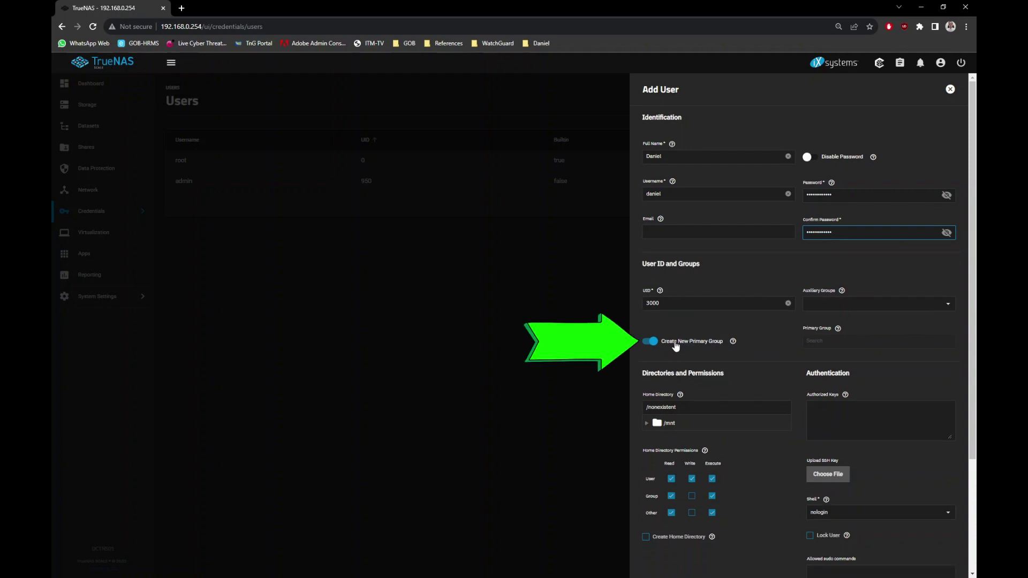
Use existing DemoGroup as the primary group instead of a new one, and save the user.
click(651, 342)
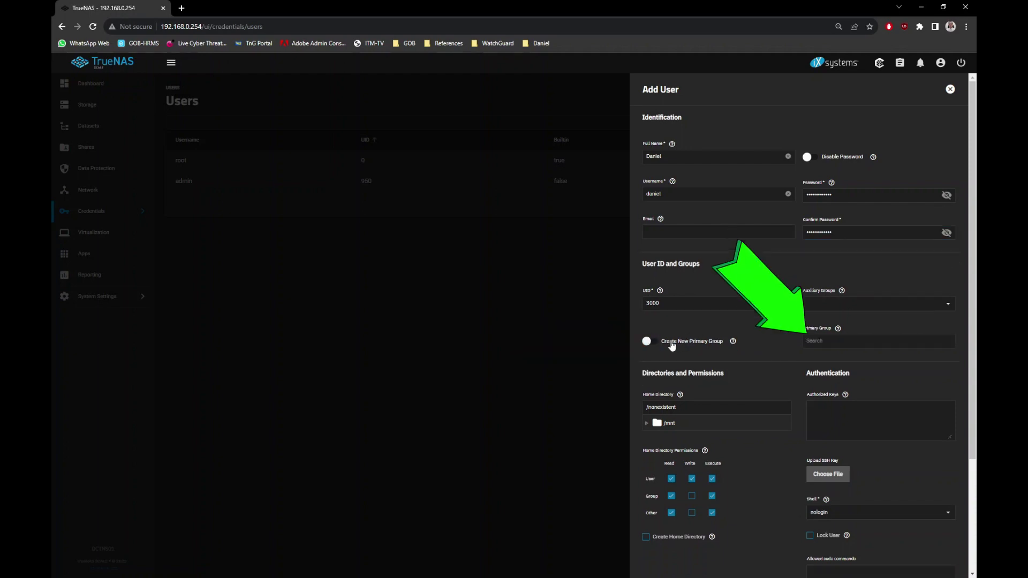
click(827, 341)
text(demo)
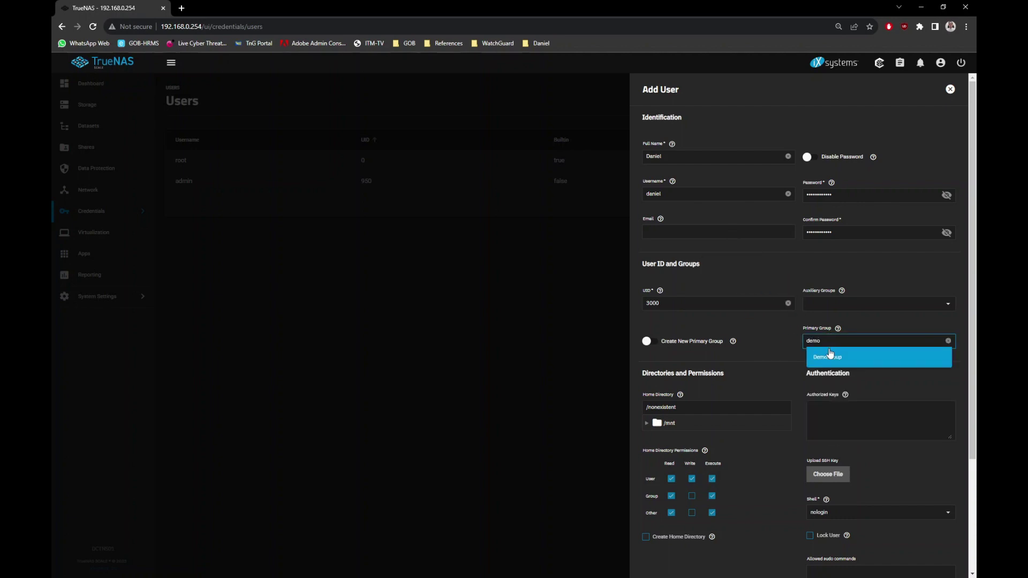
click(852, 359)
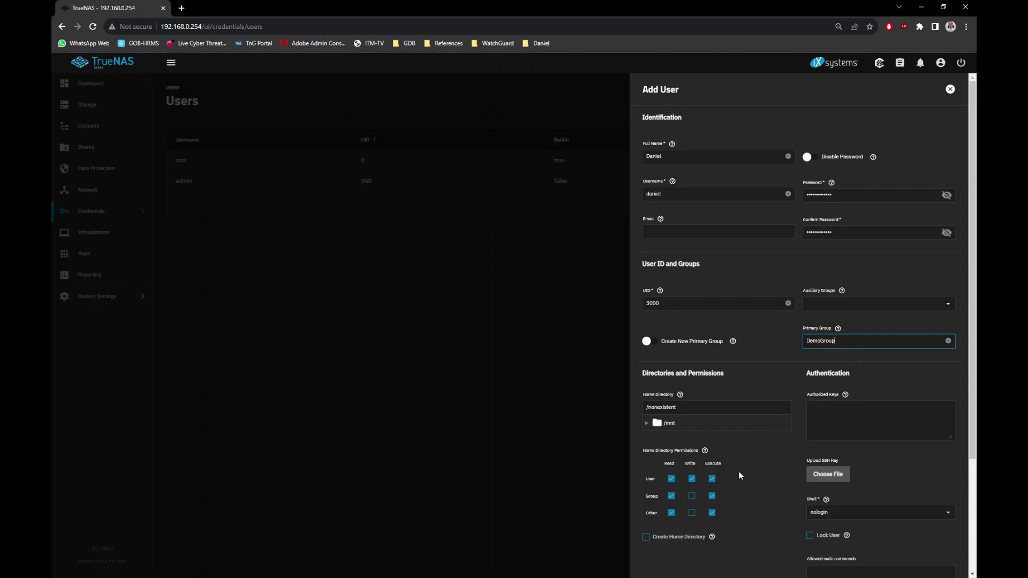
scroll(752, 464, down, 3)
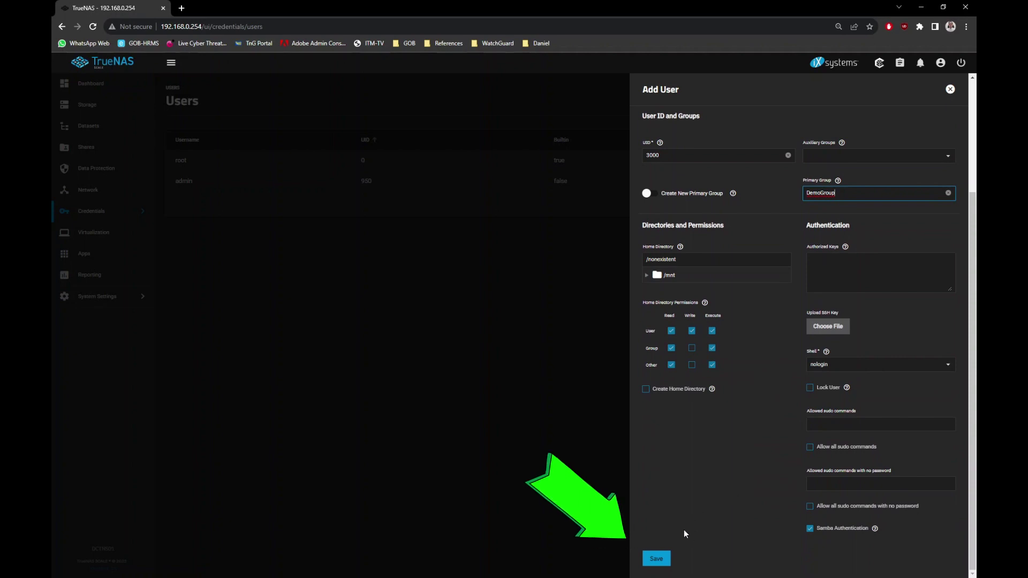
click(653, 560)
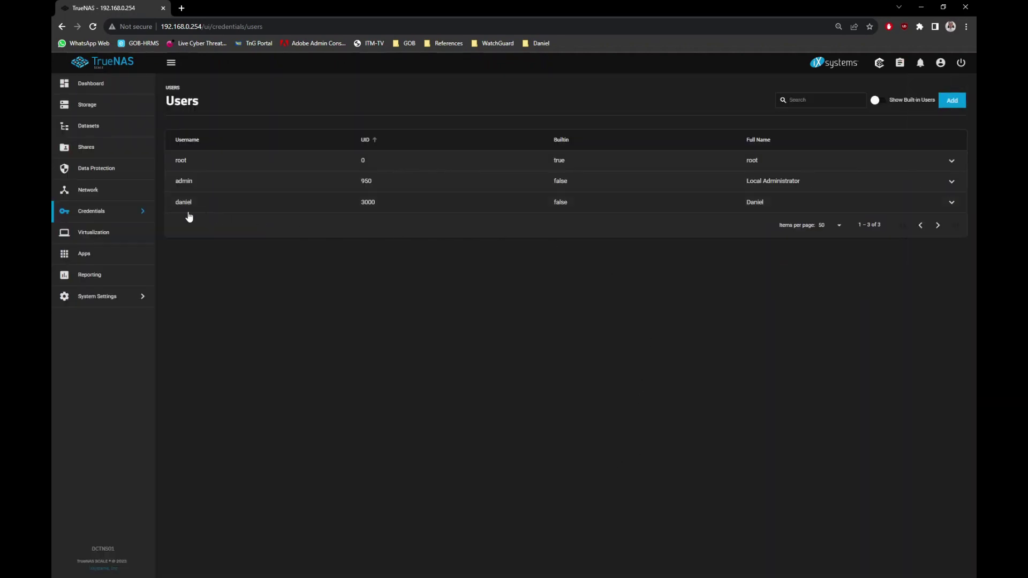
Start a second user and enter its full name and password twice.
click(952, 102)
click(688, 158)
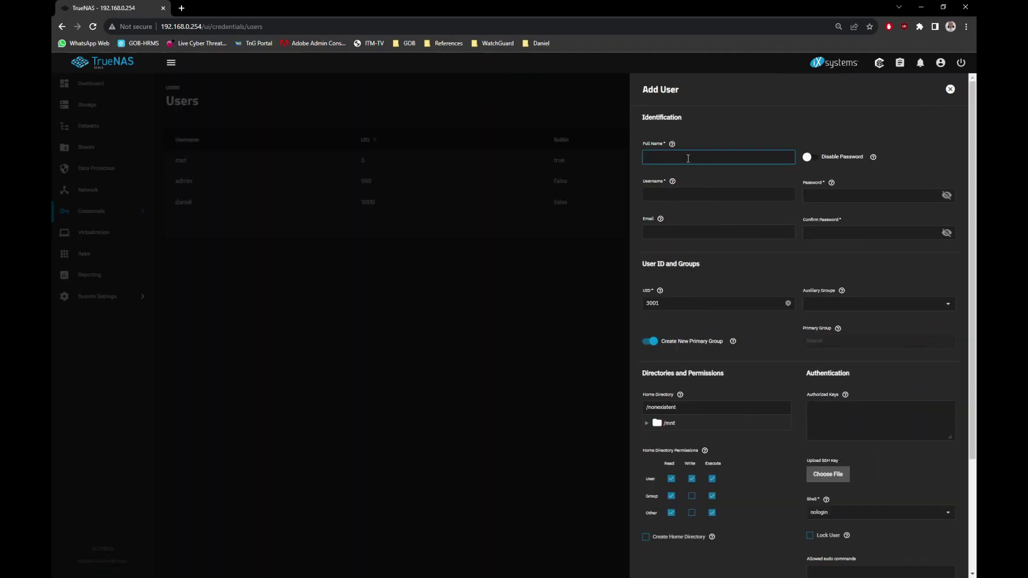
text(Maggie)
click(839, 195)
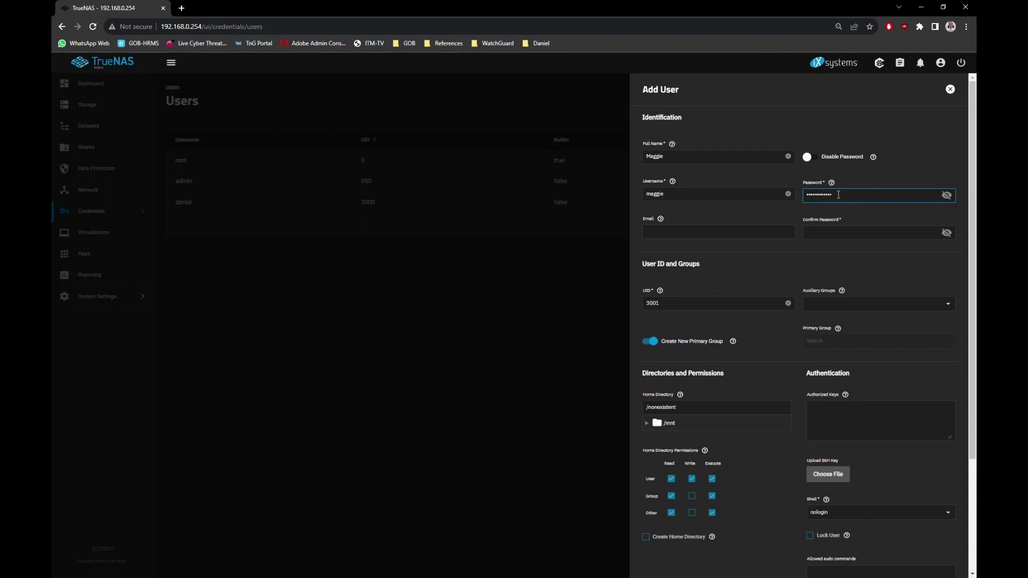
click(834, 233)
text(•)
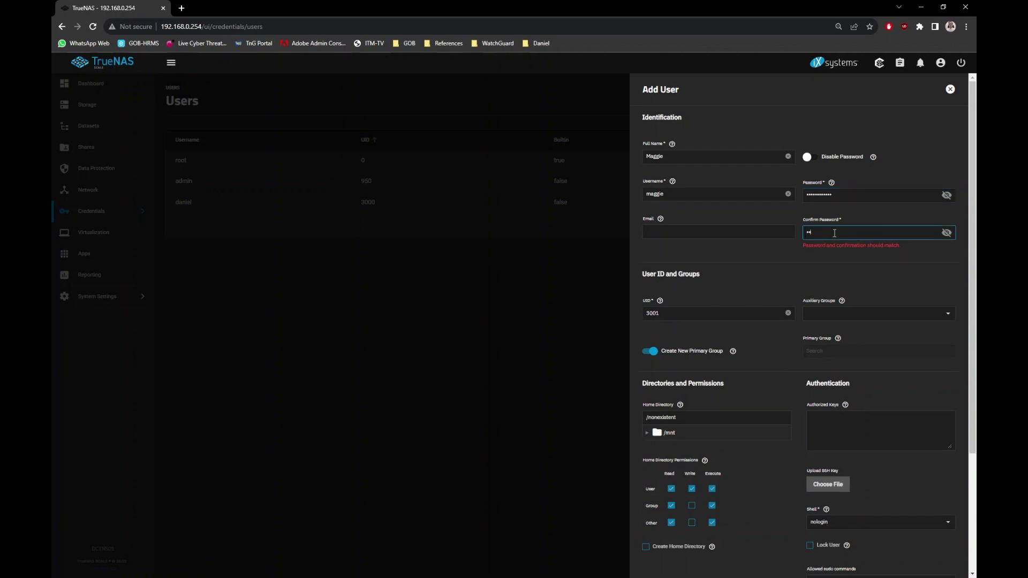
text(•••••••••••)
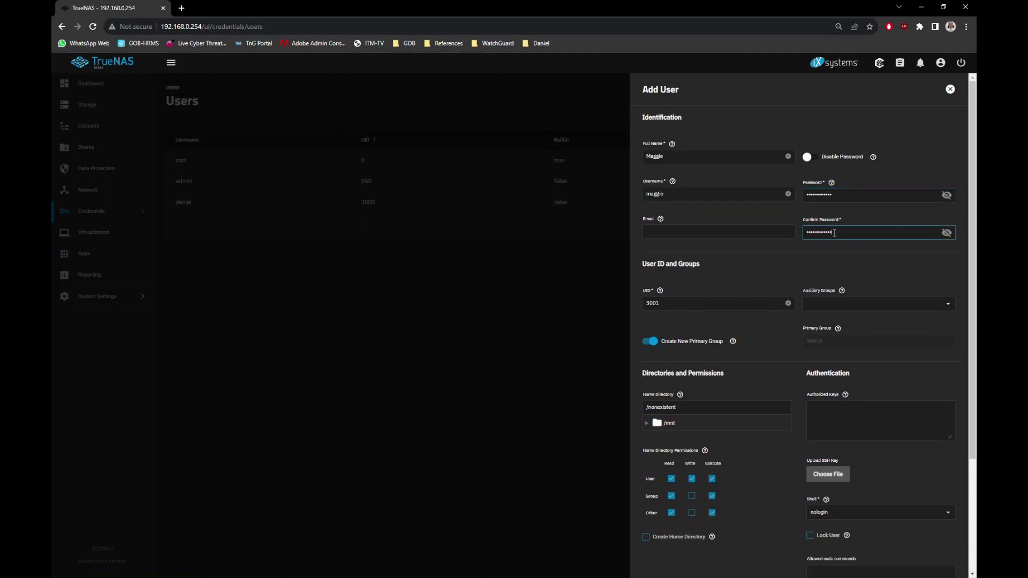
Give the second user (UID 3001) DemoGroup as primary group and save it.
click(652, 344)
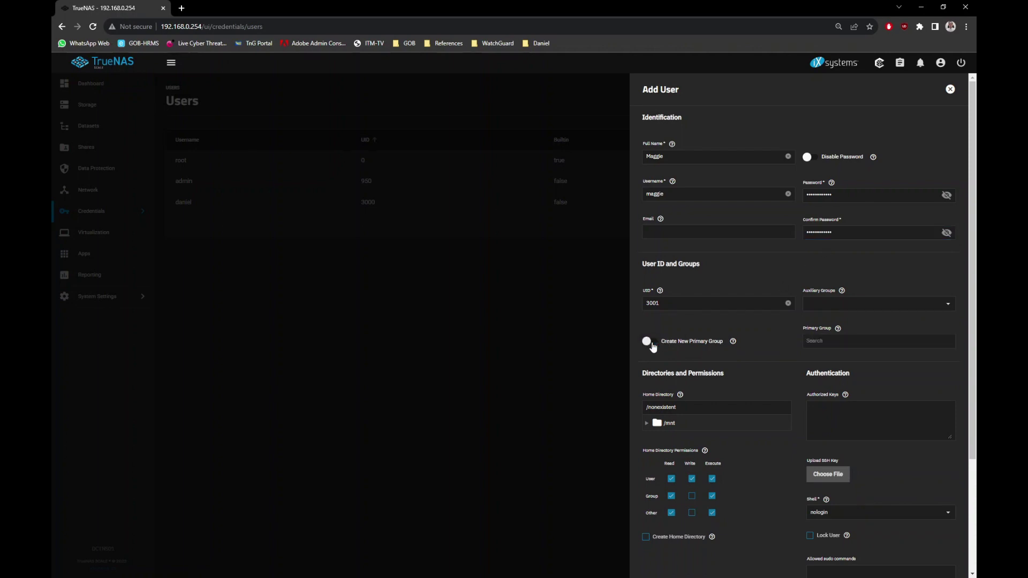
click(851, 342)
text(demo)
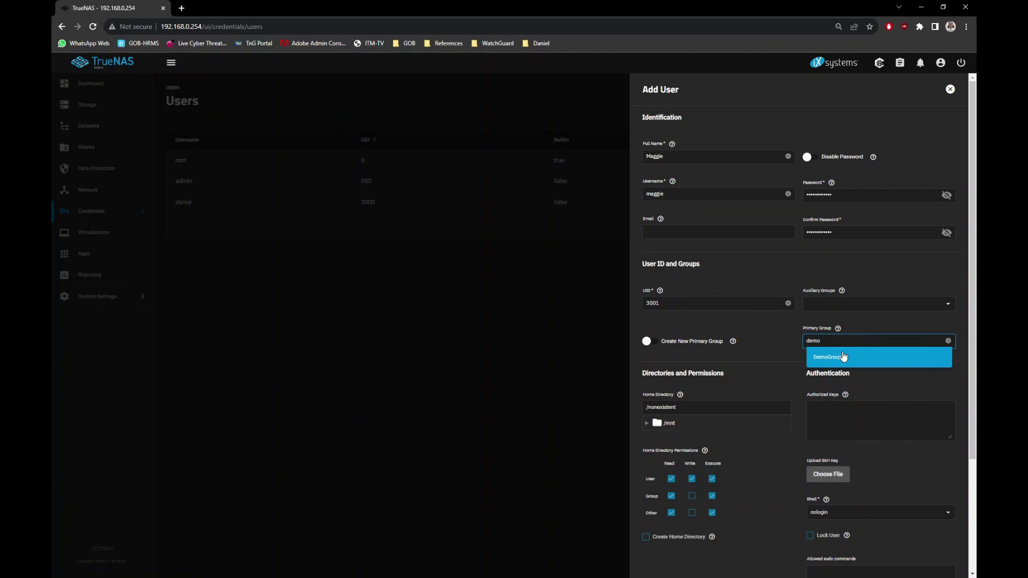
click(844, 357)
scroll(742, 434, down, 2)
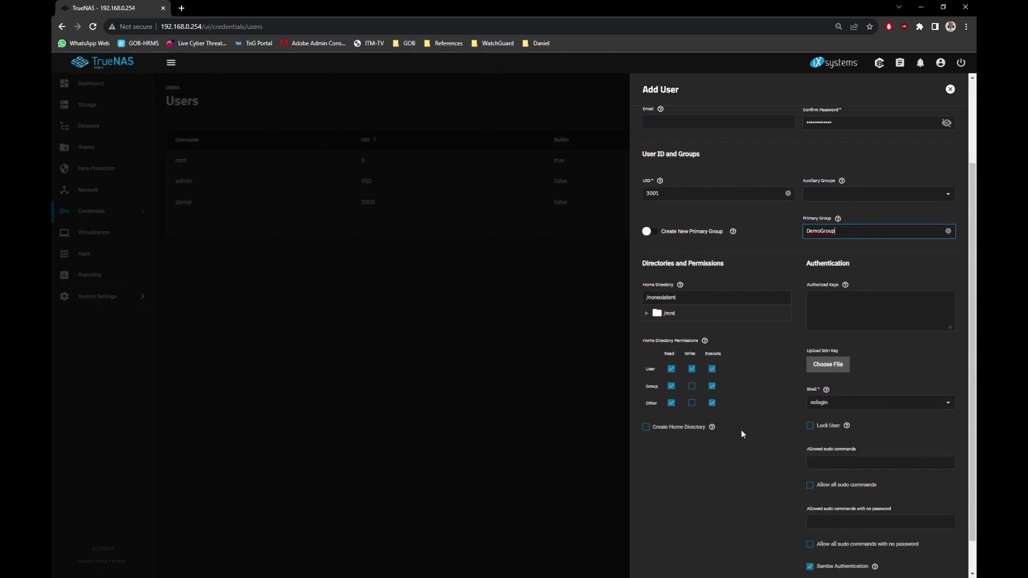
scroll(740, 433, down, 1)
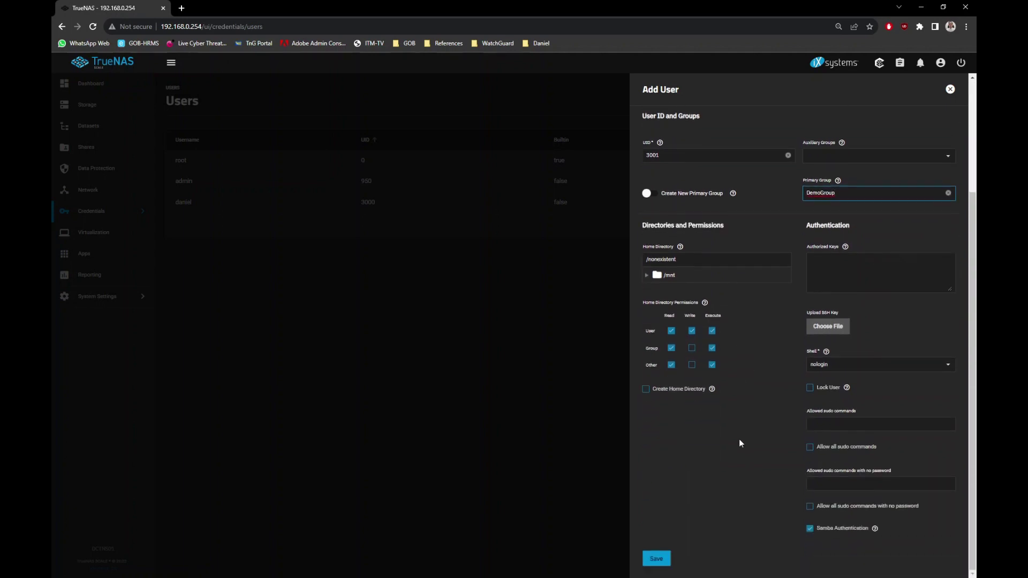
click(657, 559)
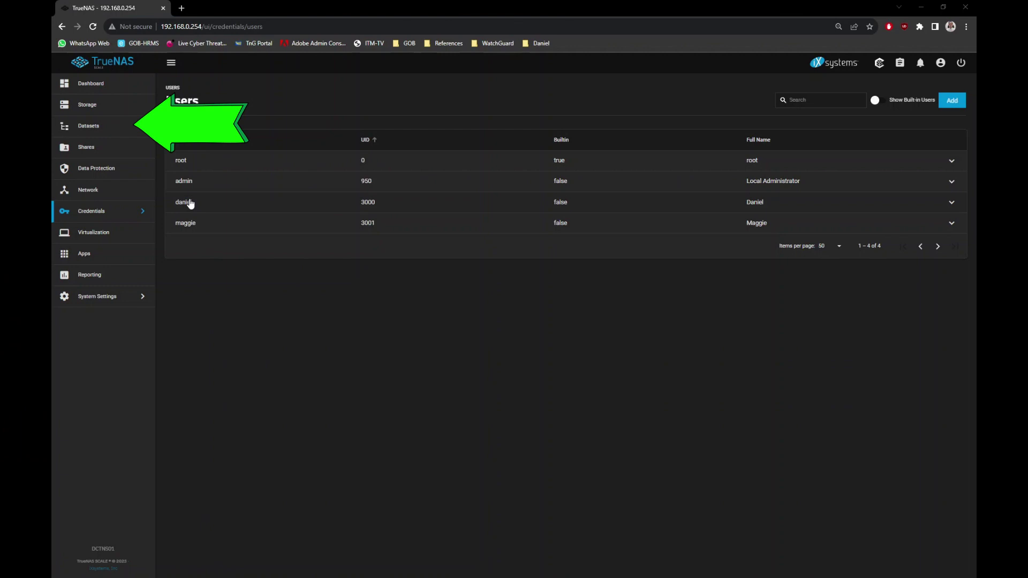
Add a dataset under pool1 named Demo_Shares with comment Demo_Shares and save it.
click(113, 131)
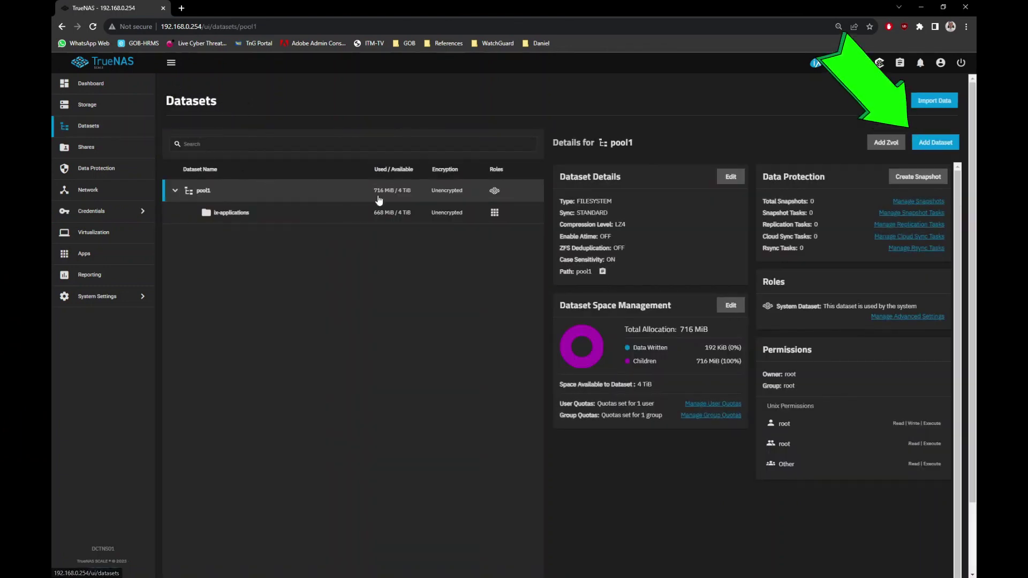
click(936, 144)
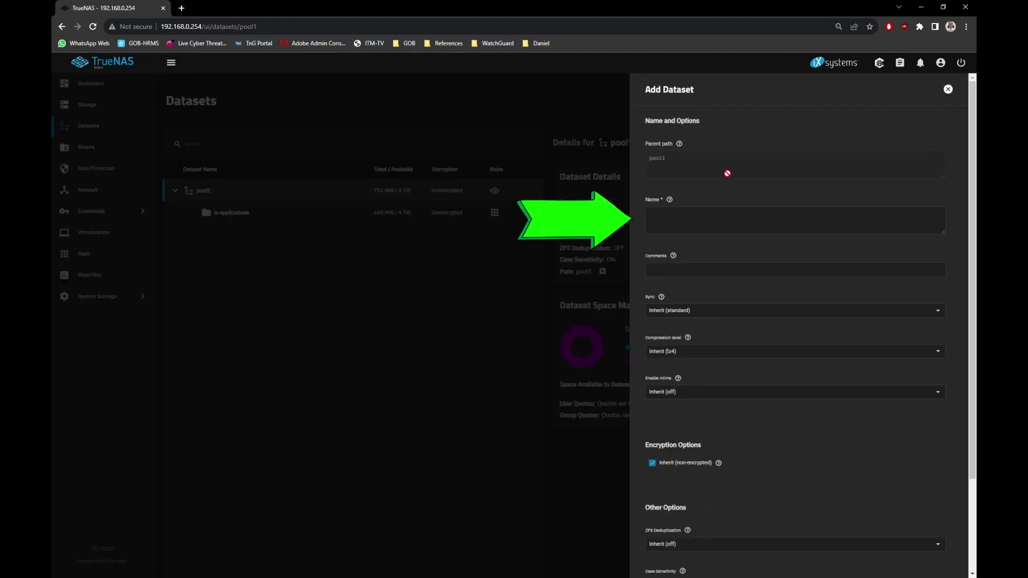
click(702, 227)
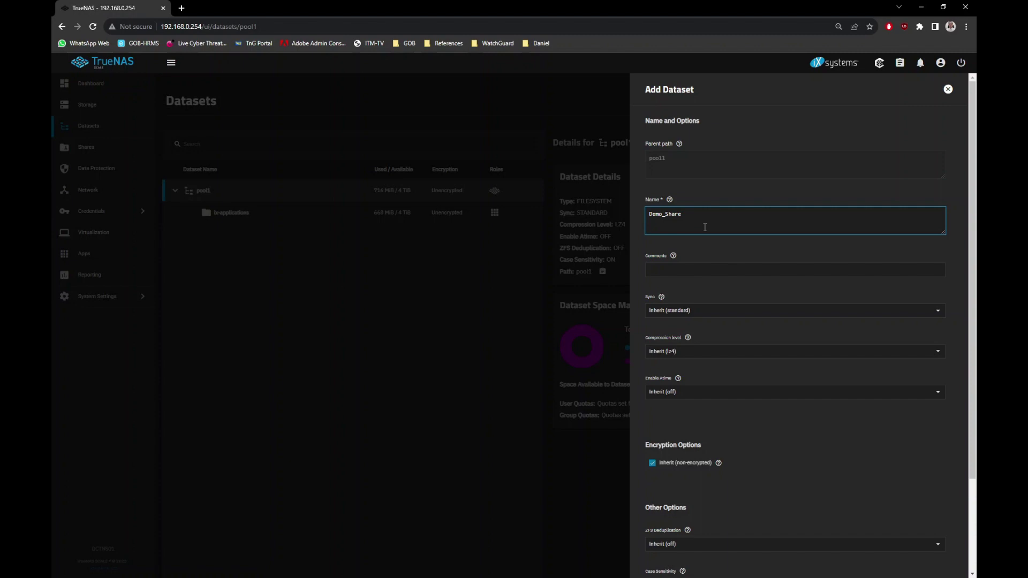
click(691, 270)
text(Demo_Shares)
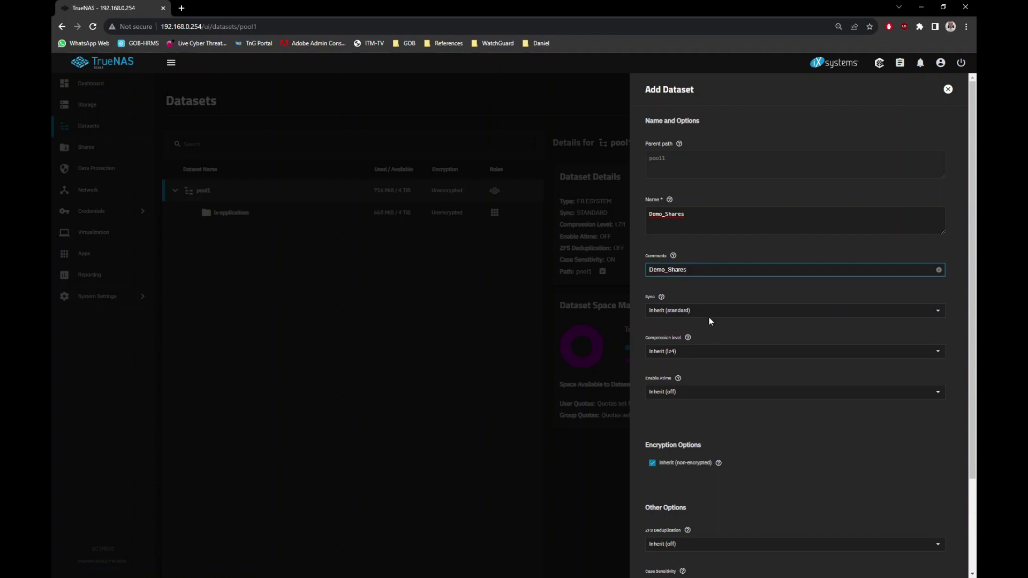
scroll(718, 325, down, 3)
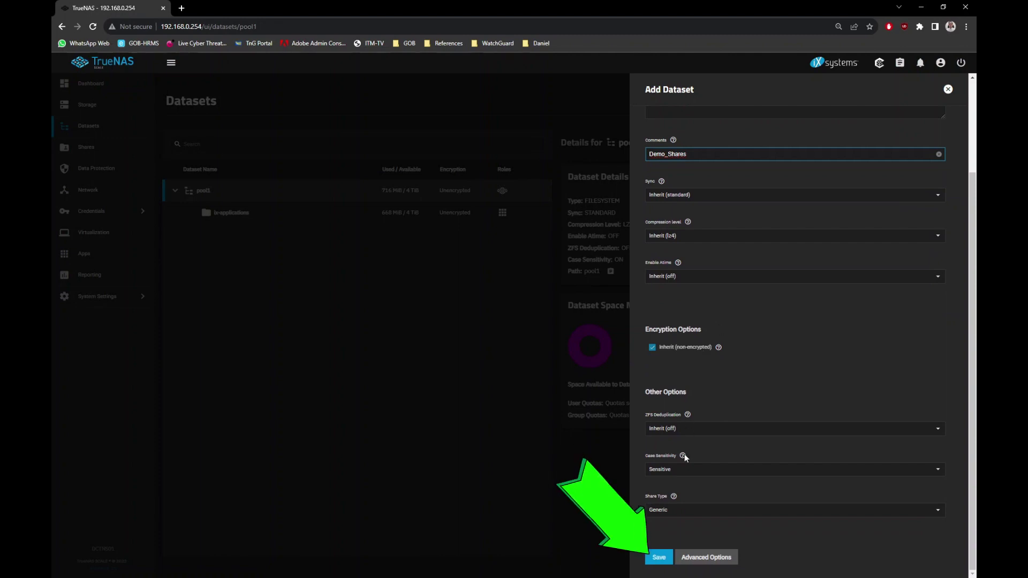
click(659, 557)
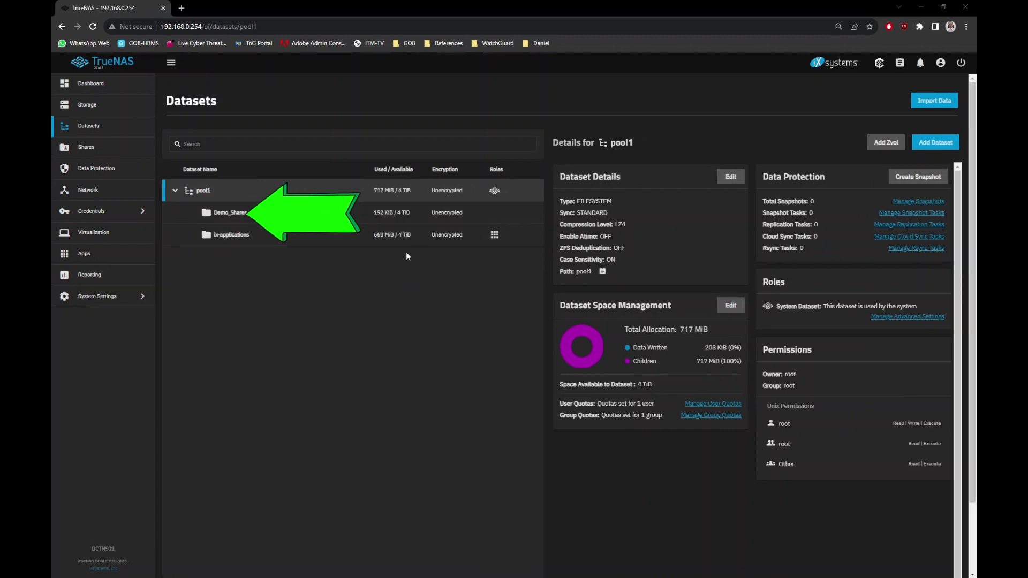
Edit Demo_Shares permissions, clearing root as owner user and group and choosing DemoGroup.
click(404, 221)
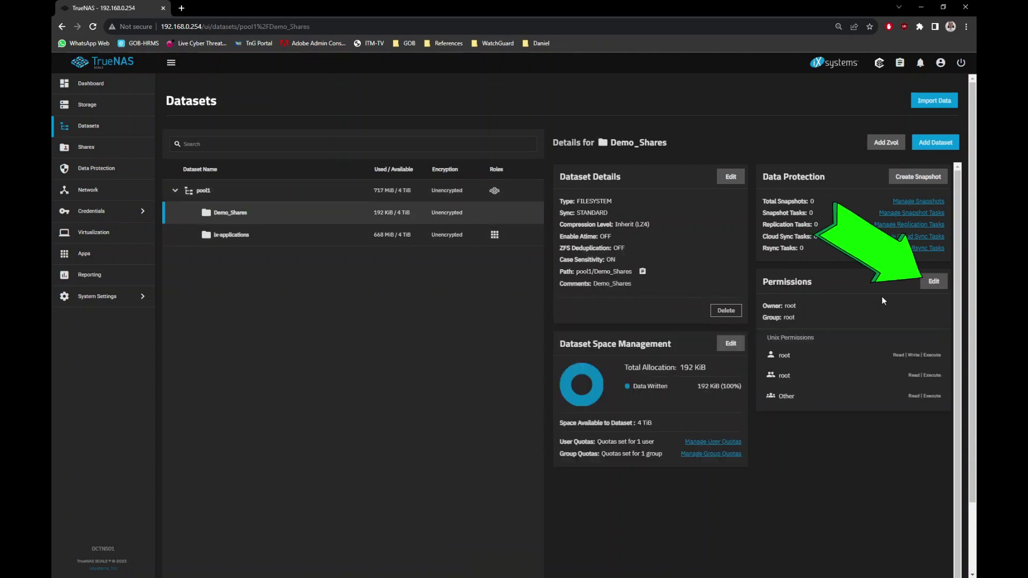
click(926, 287)
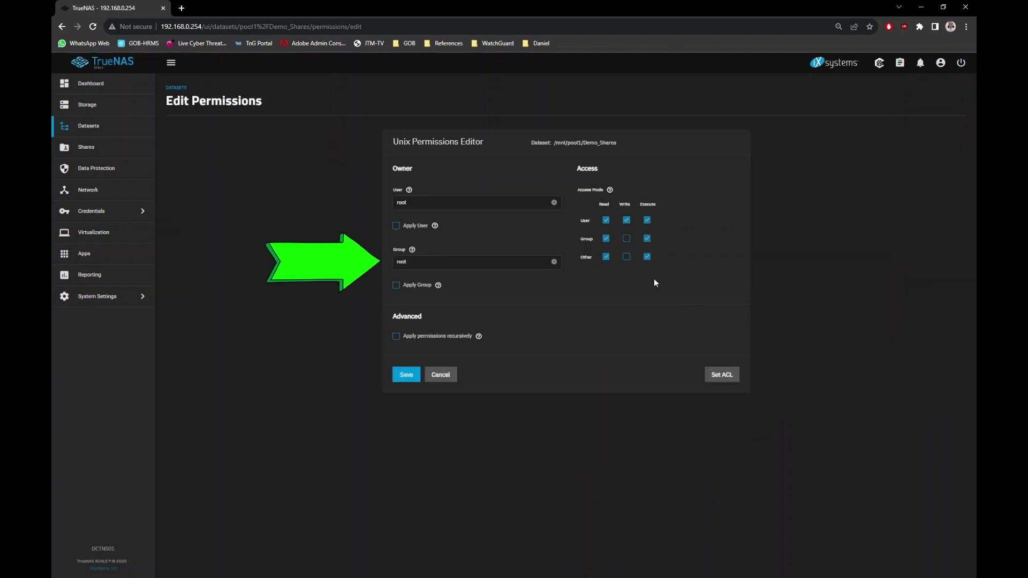
click(554, 202)
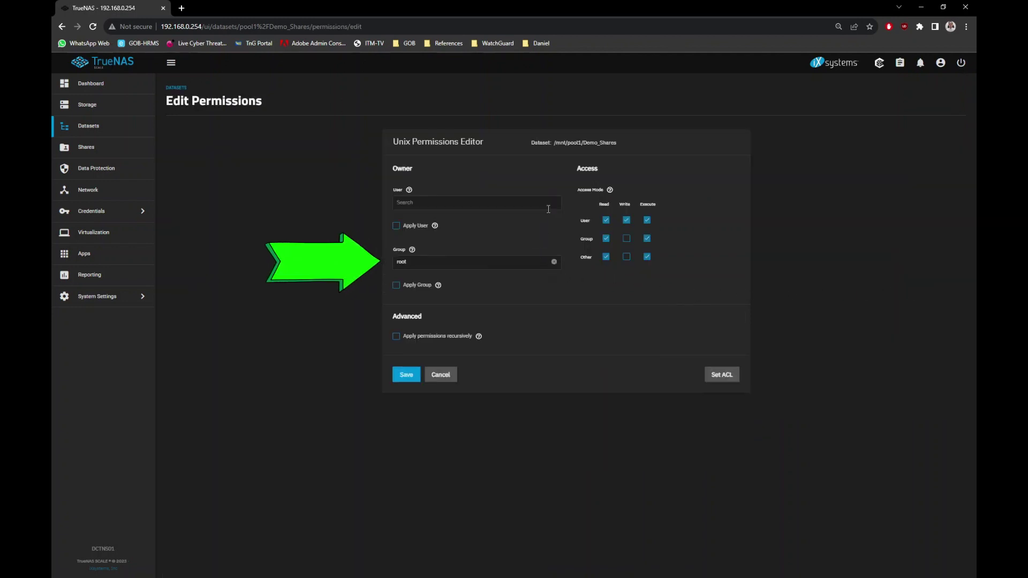
click(554, 262)
click(487, 263)
text(DemoGroup)
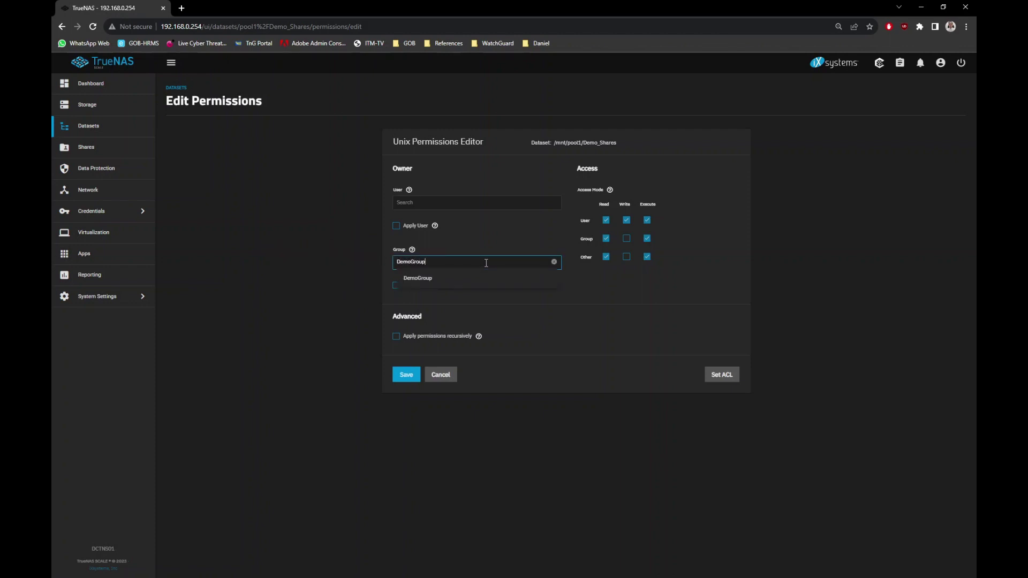
key(Down)
click(423, 278)
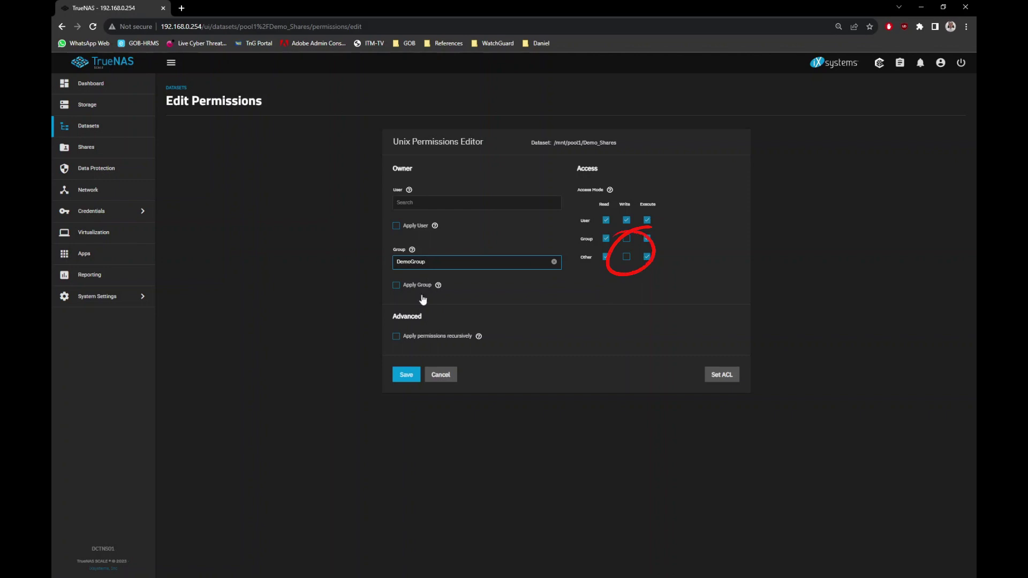
Grant write access to group and others and save the permissions.
click(628, 241)
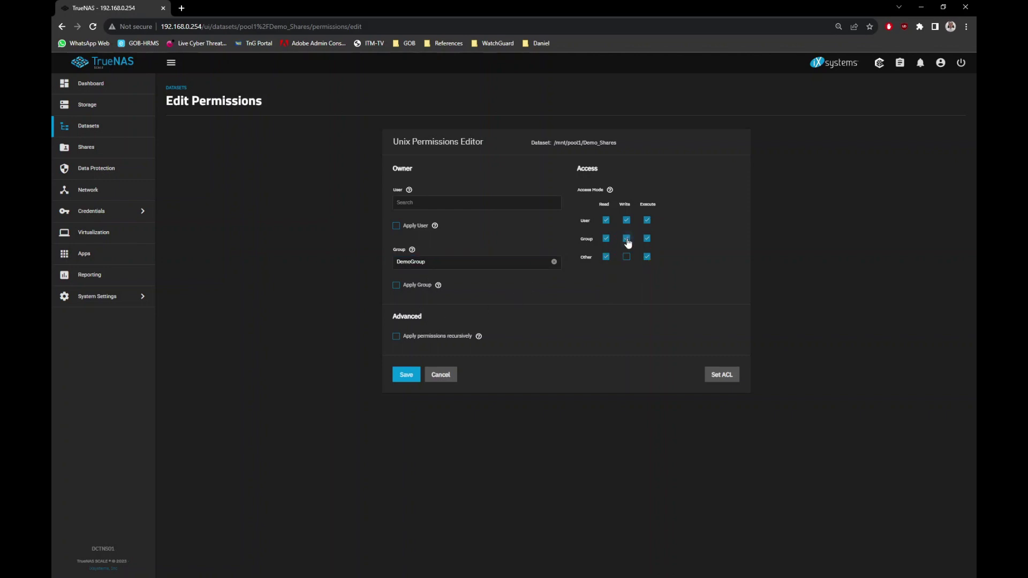
click(628, 258)
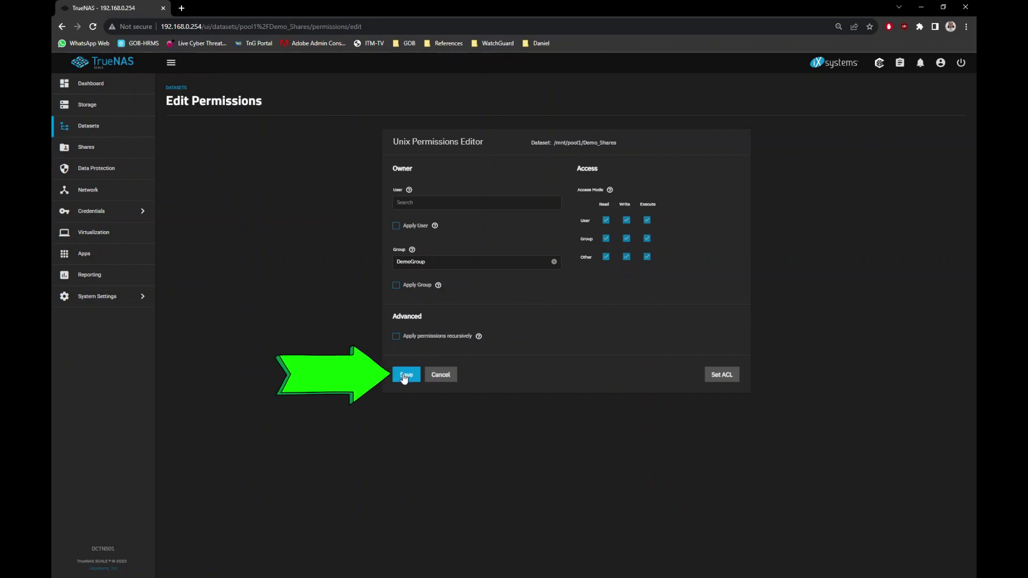
click(404, 375)
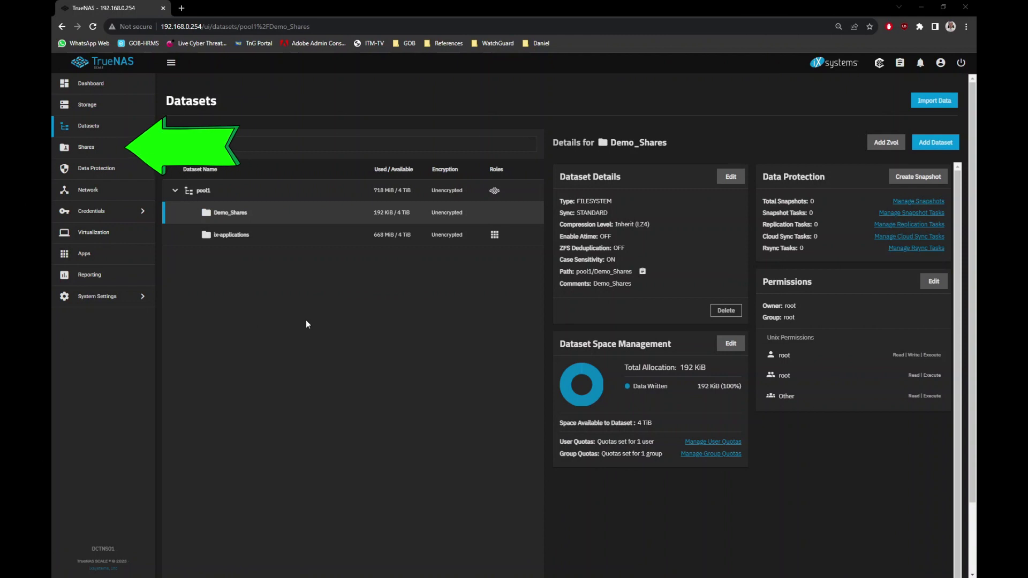
Add a Windows SMB share with path /mnt/pool1/Demo_Shares.
click(105, 153)
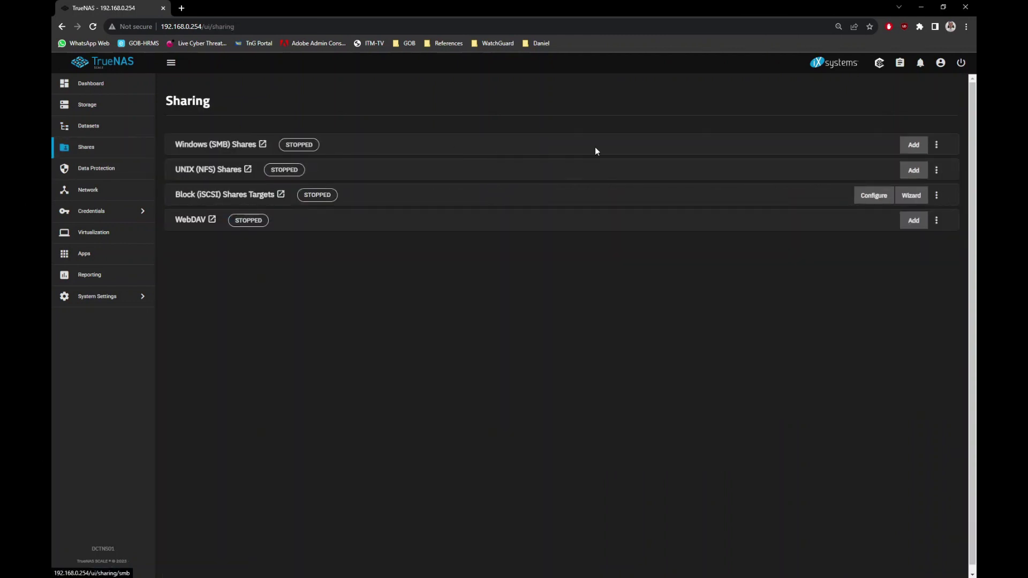
click(913, 145)
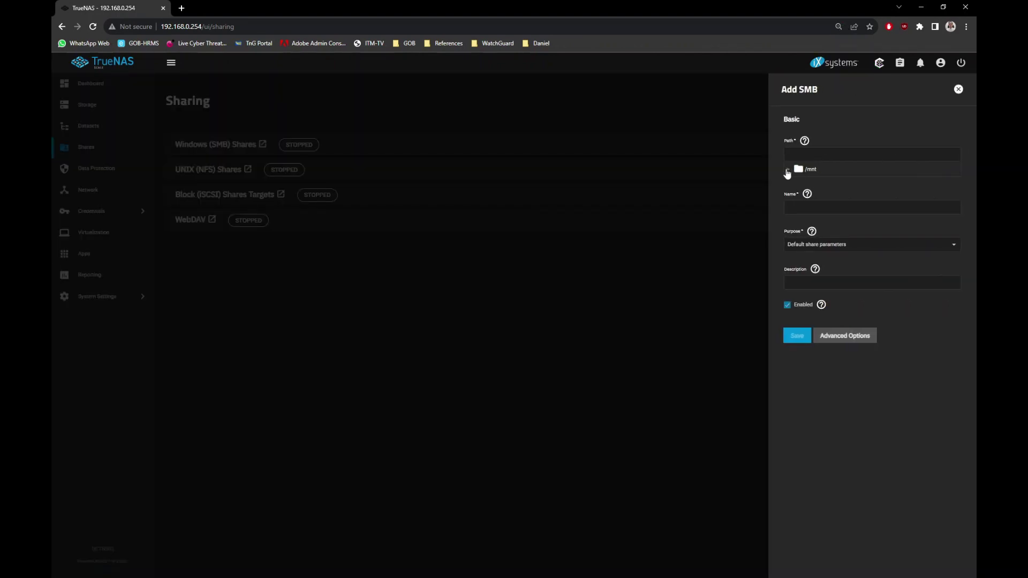
click(788, 170)
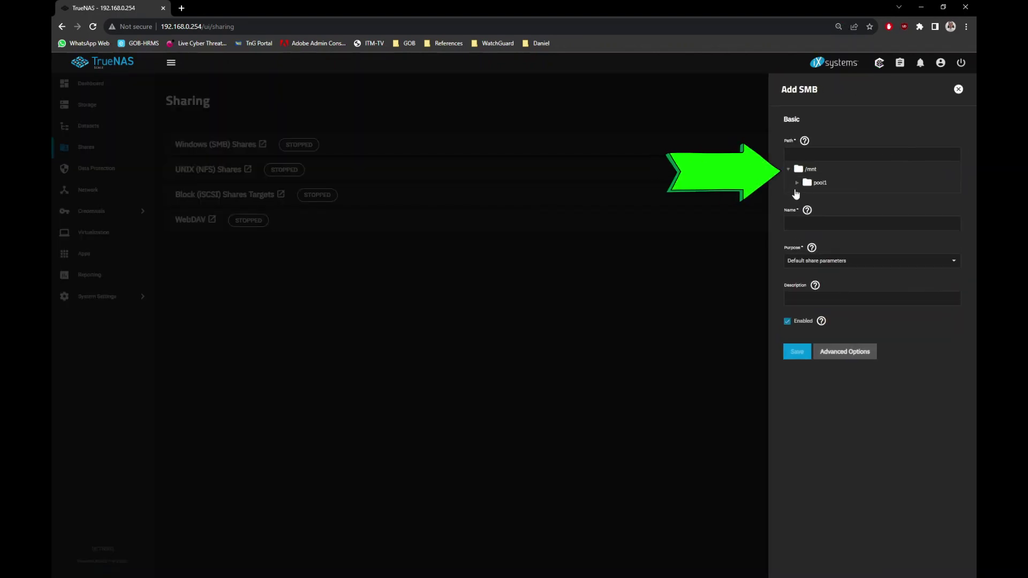
click(797, 182)
click(829, 197)
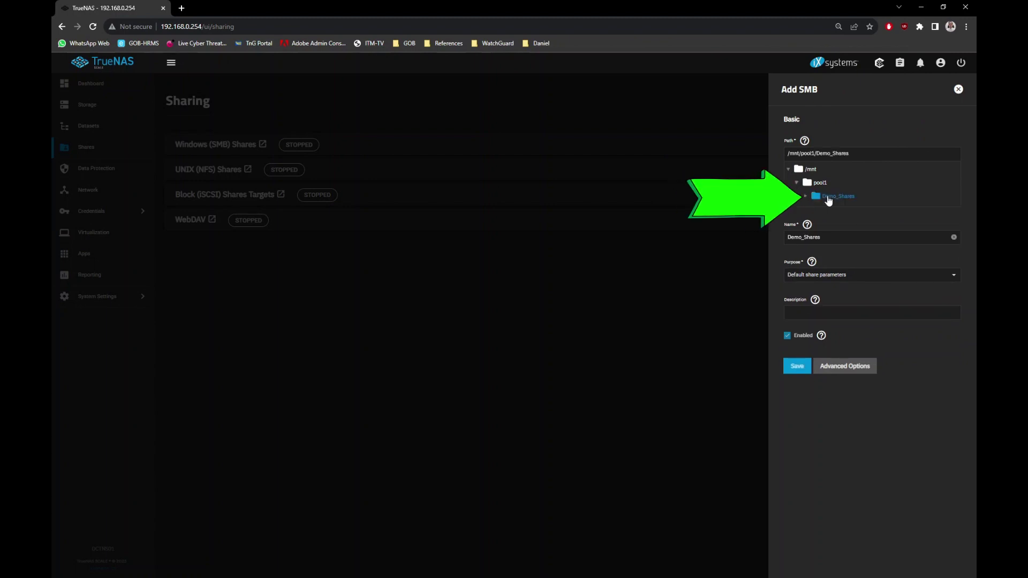
Copy the Demo_Shares name into the description, save the share, and start SMB with auto-start.
drag(828, 239, 773, 245)
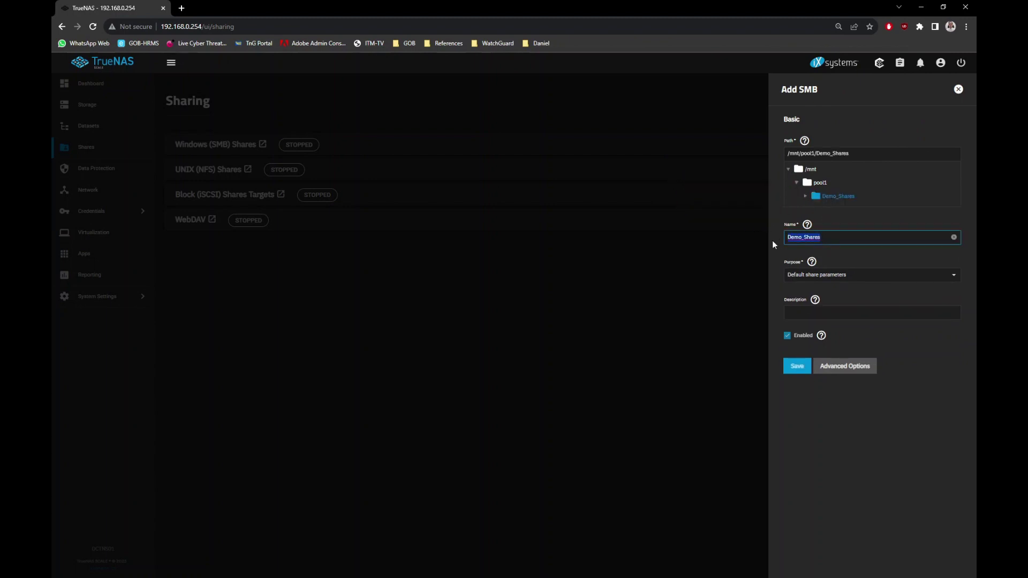
key(ctrl+c)
click(801, 311)
key(ctrl+v)
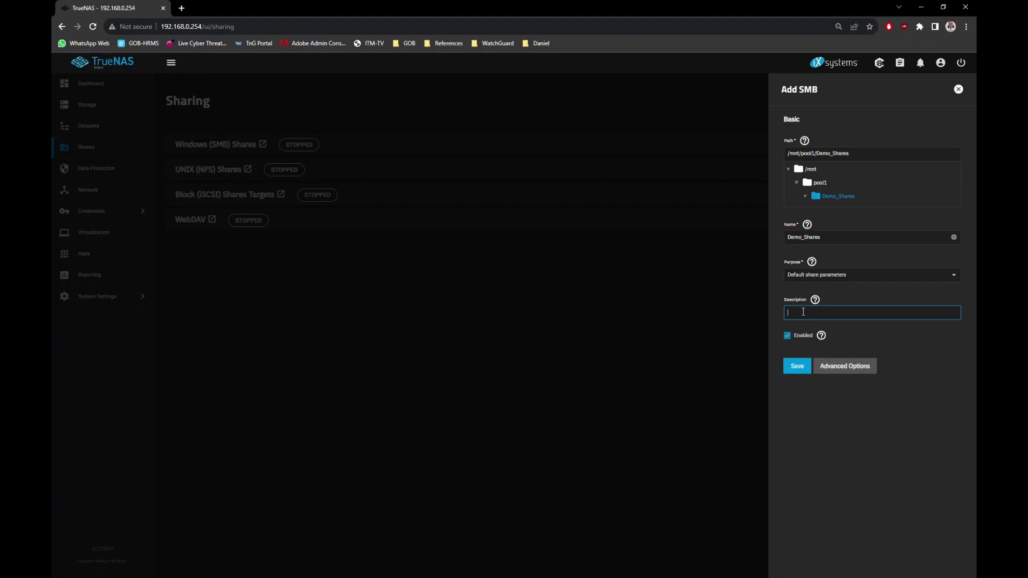
click(798, 369)
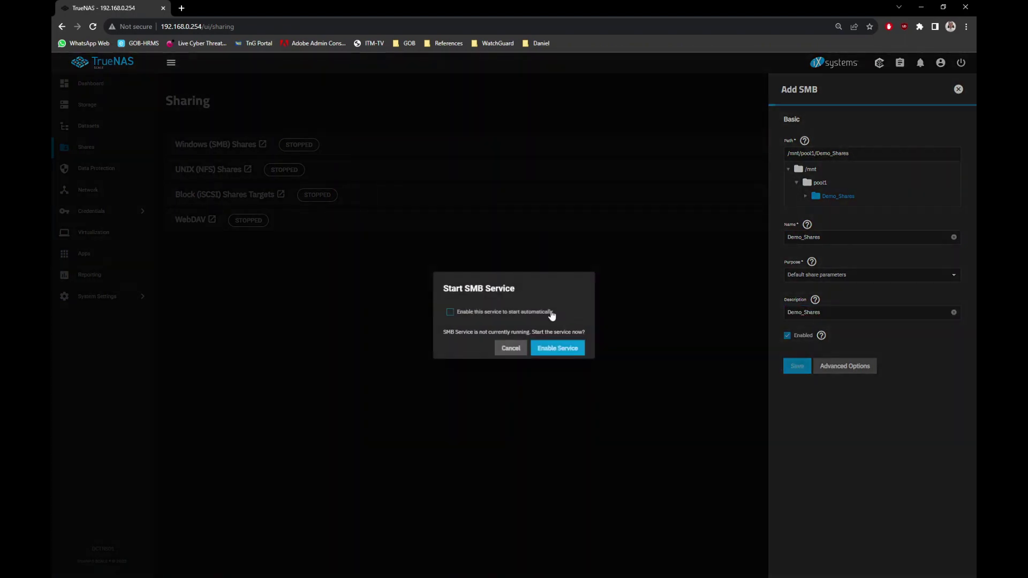
click(450, 313)
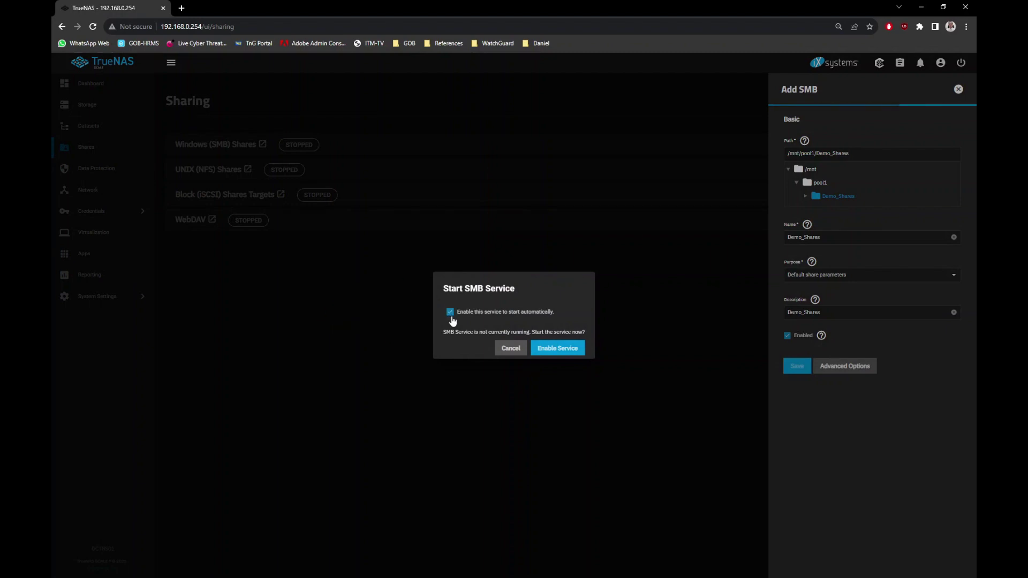
click(581, 354)
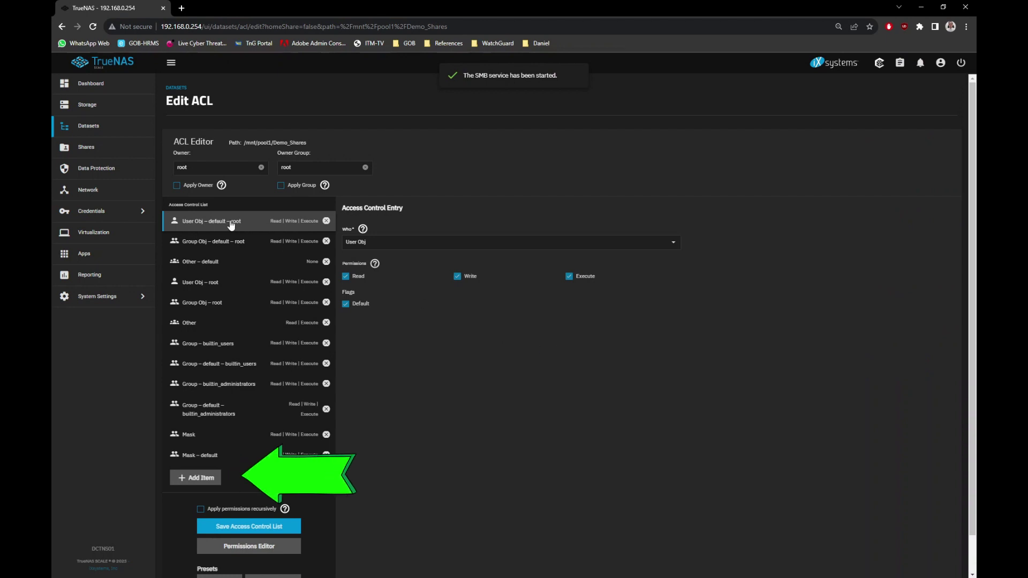
Add an ACL entry for group DemoGroup with read, write and execute access, and save the ACL.
click(196, 485)
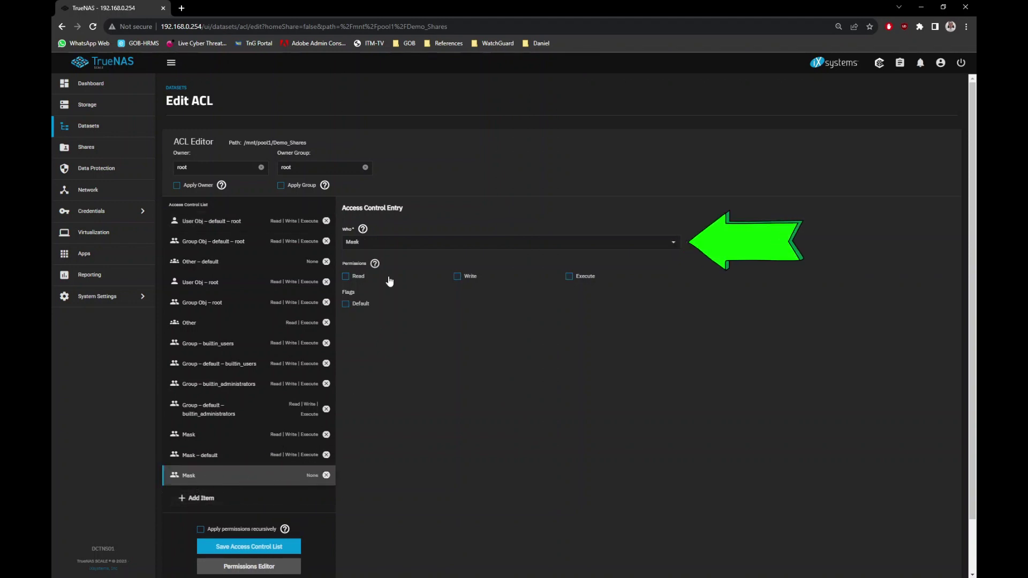
click(397, 245)
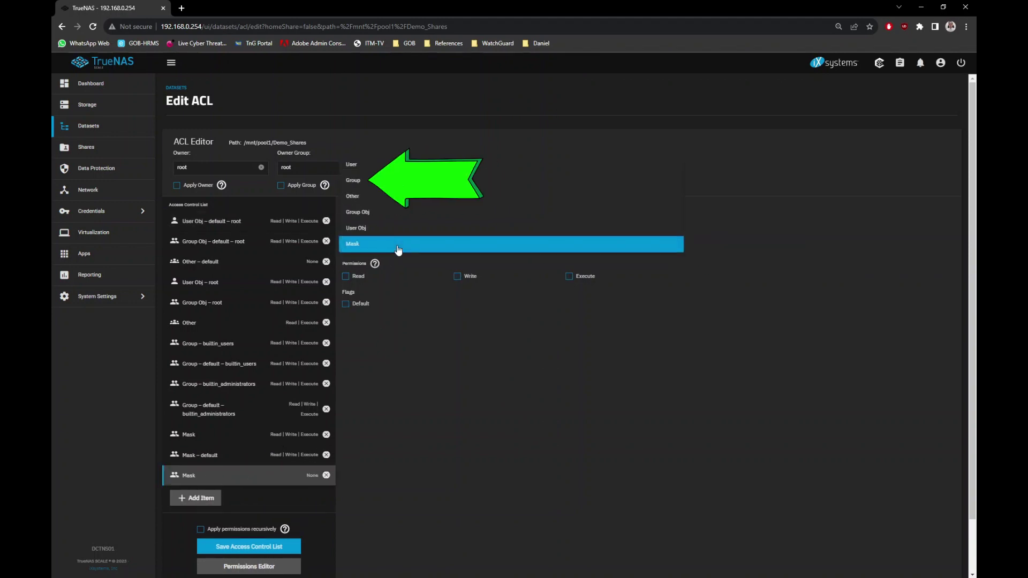
click(394, 182)
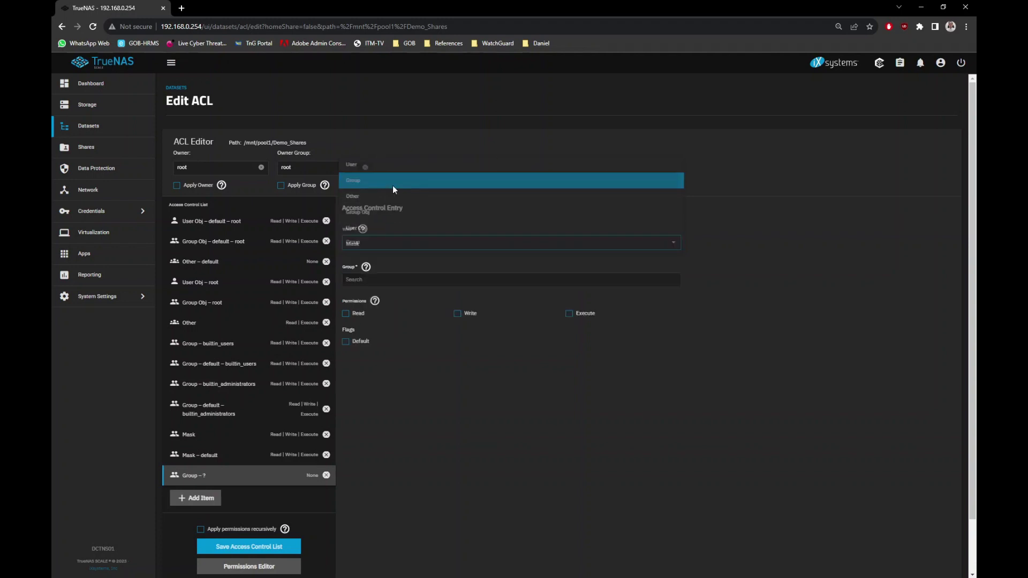
click(389, 279)
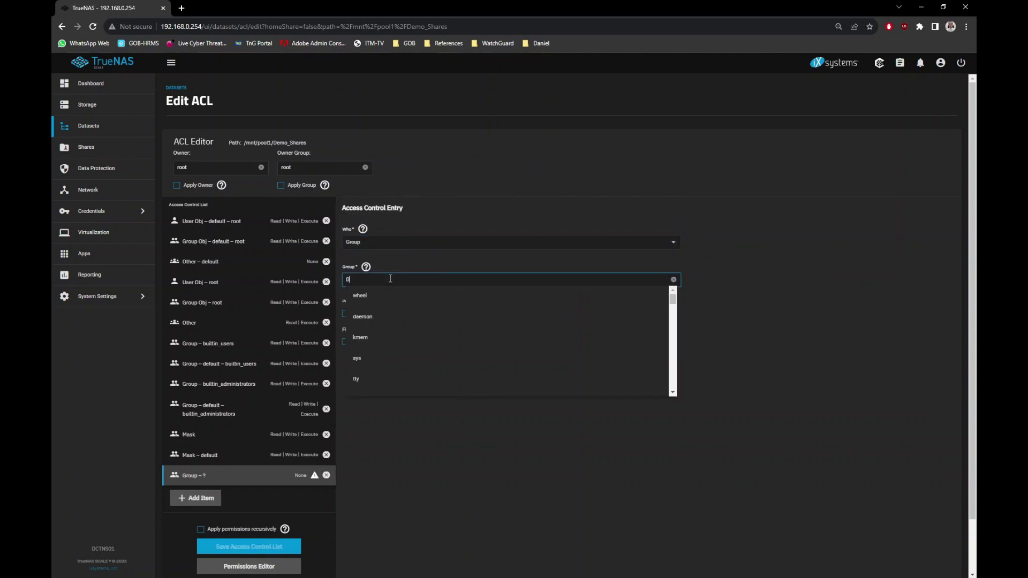
text(Demo)
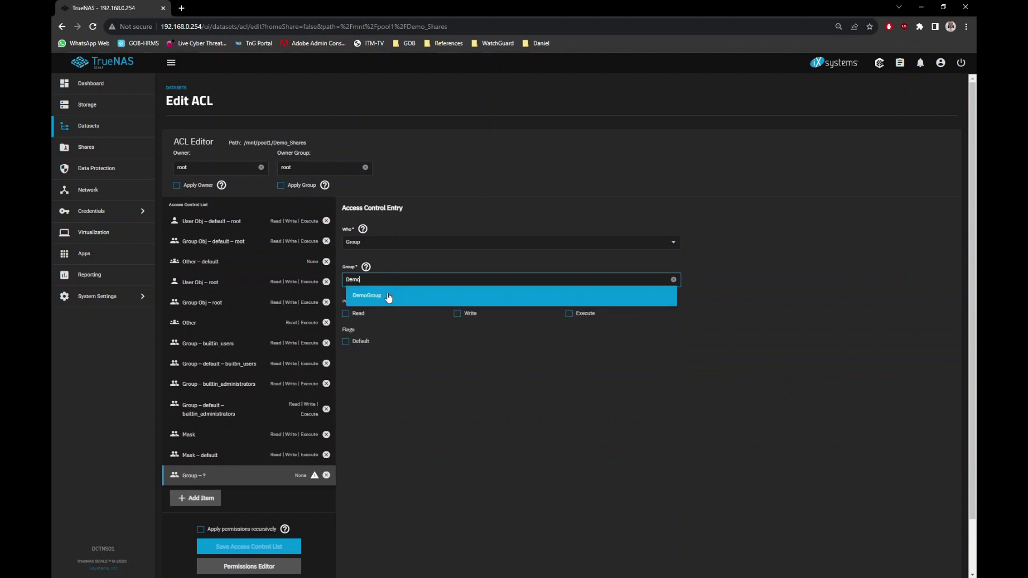
click(387, 295)
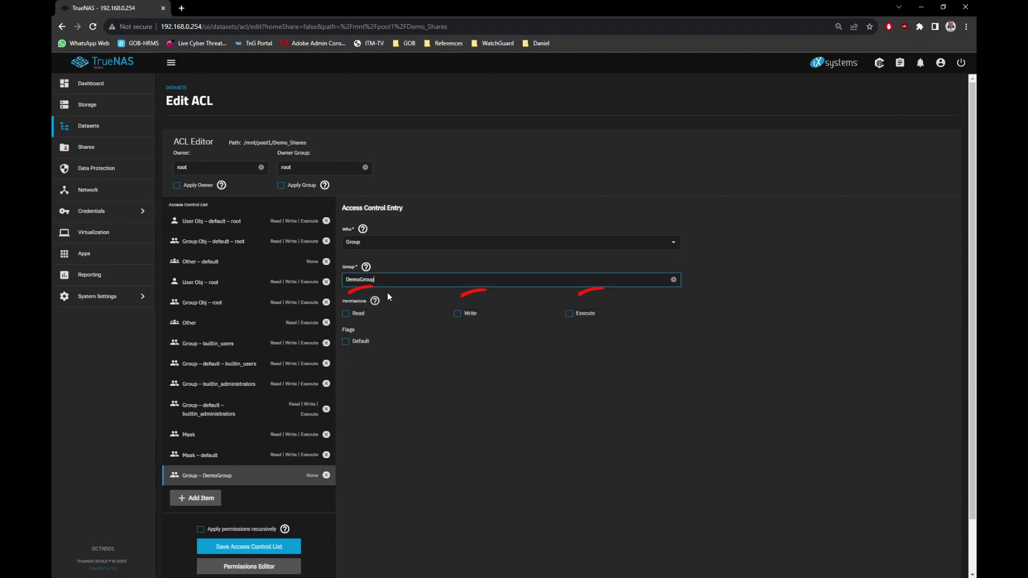
click(356, 317)
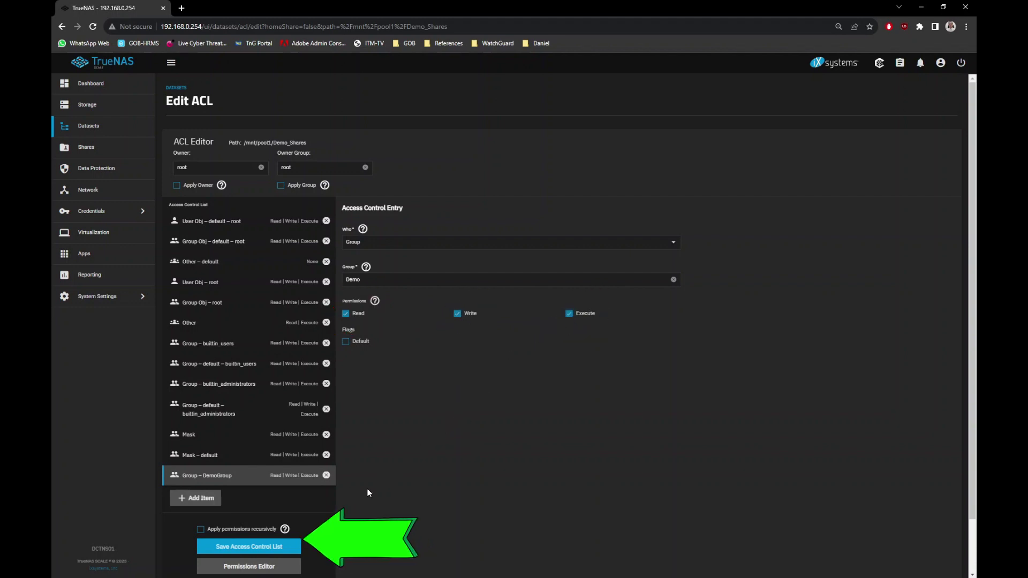
click(251, 546)
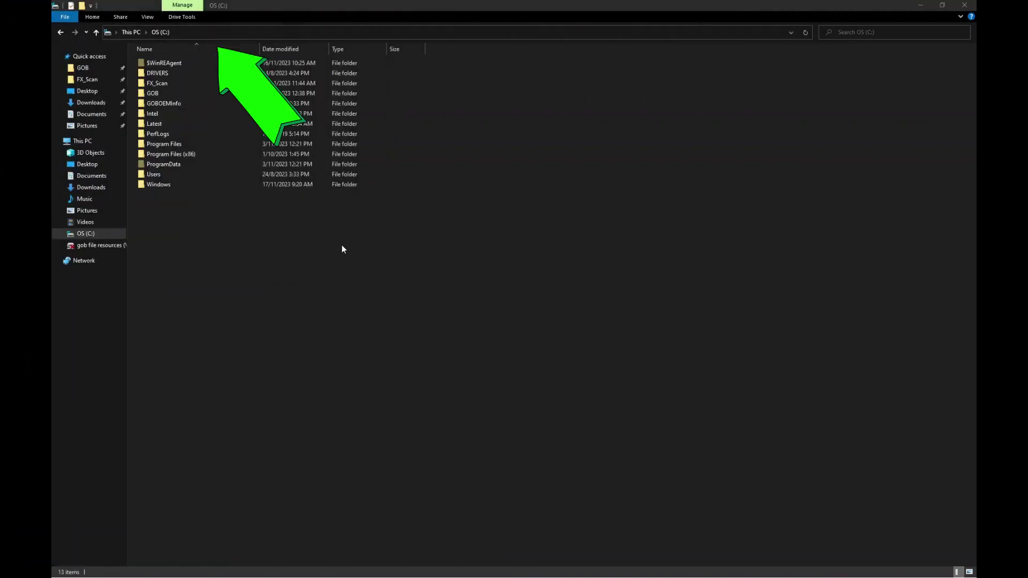
Browse File Explorer to the NAS address \\192.168.0.254.
click(267, 33)
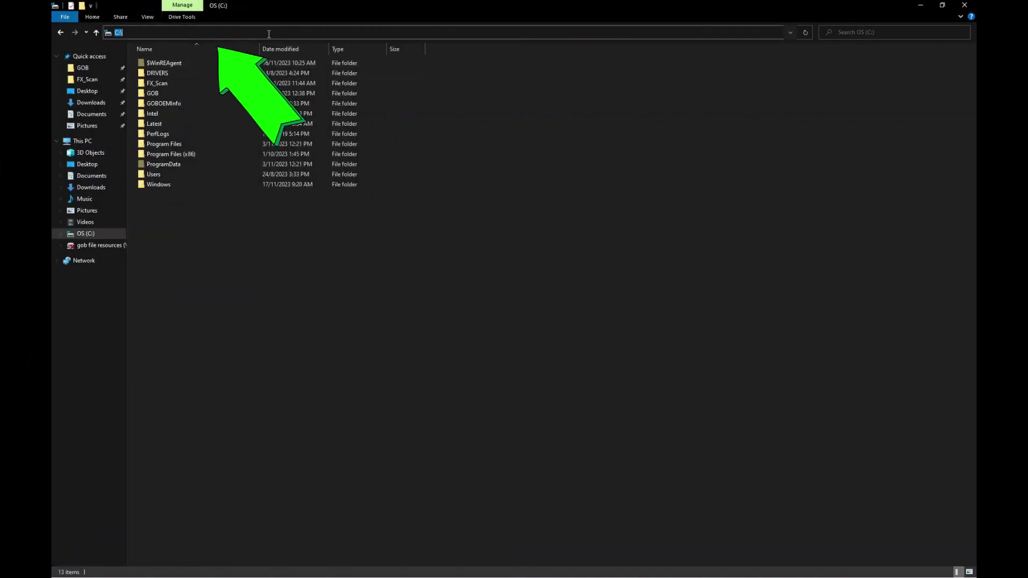
text(\\192)
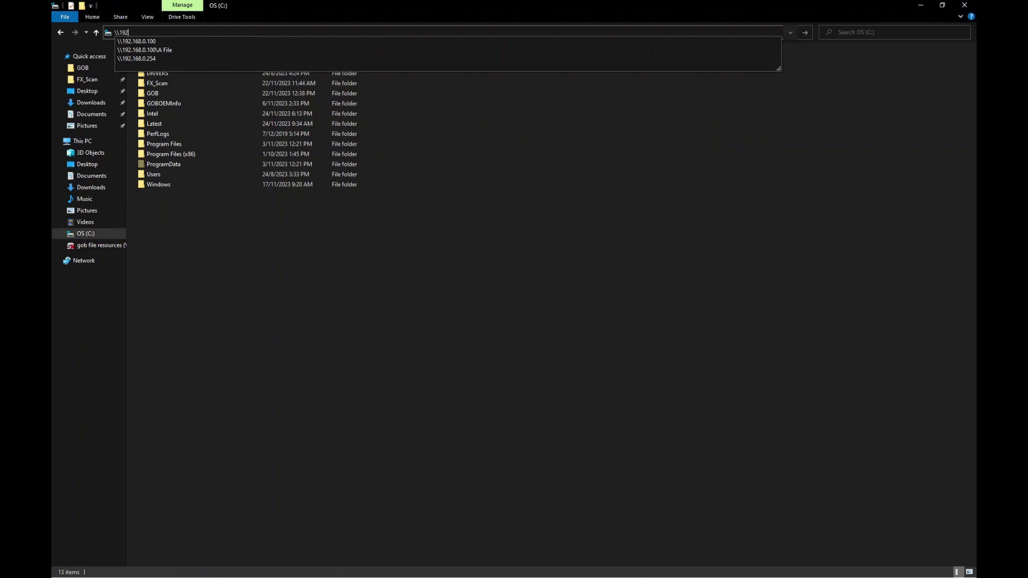
text(.168.0.254)
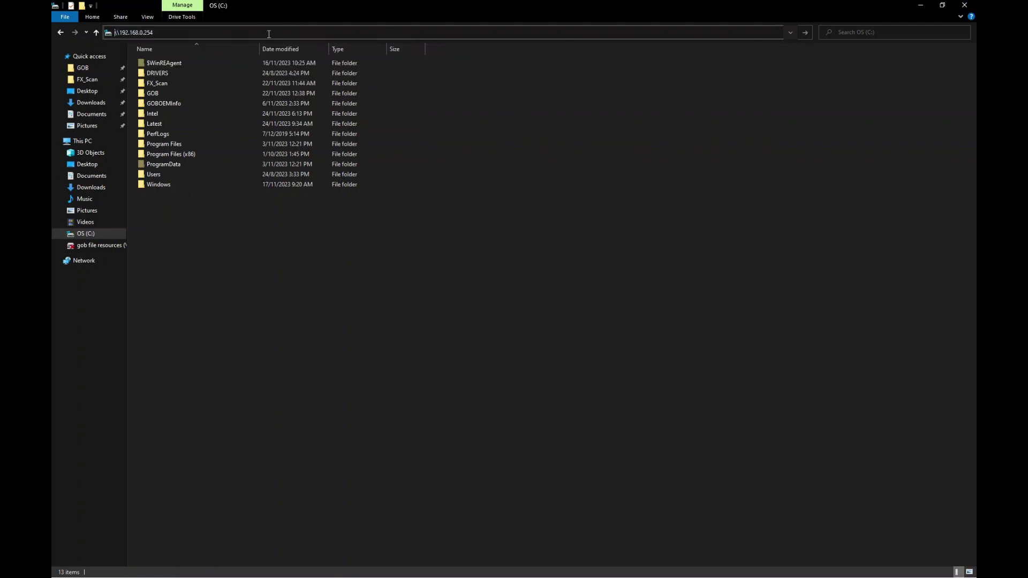
key(Return)
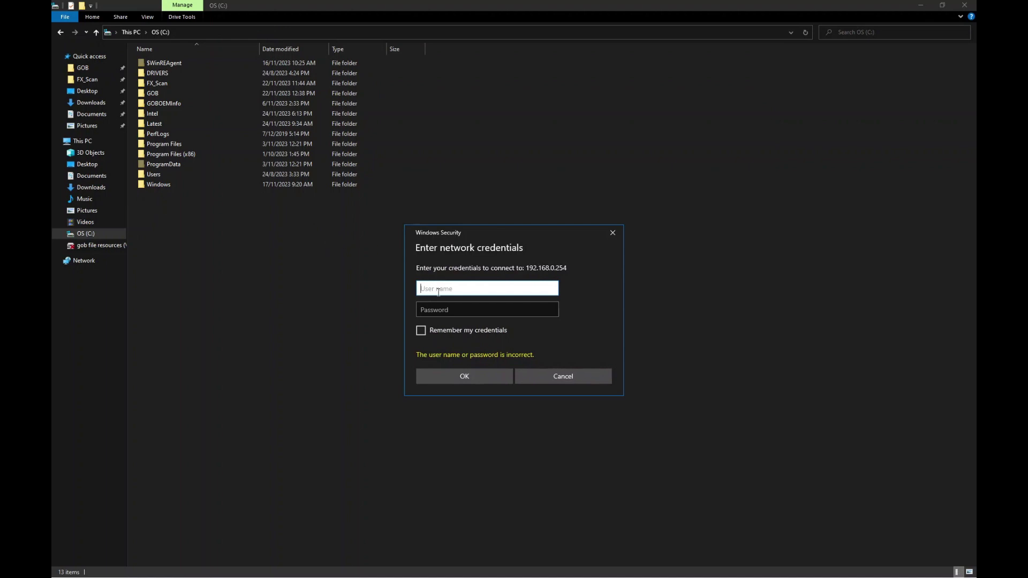
Sign in with the NAS user's name and password, then open the Demo_Shares share.
text(daniel)
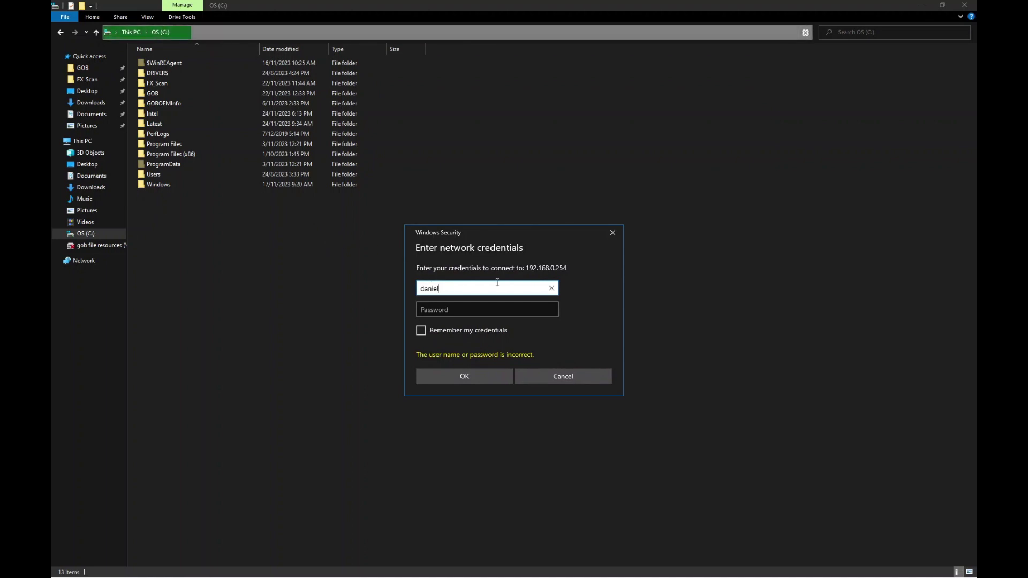
key(Tab)
text(•••••)
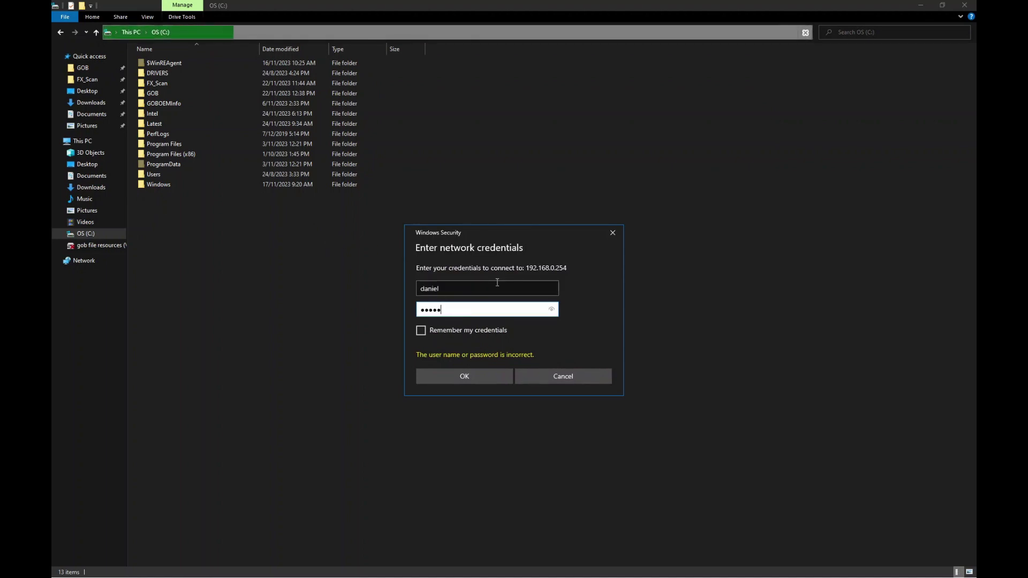
key(BackSpace)
key(BackSpace)
key(BackSpace)
key(BackSpace)
key(BackSpace)
text(•)
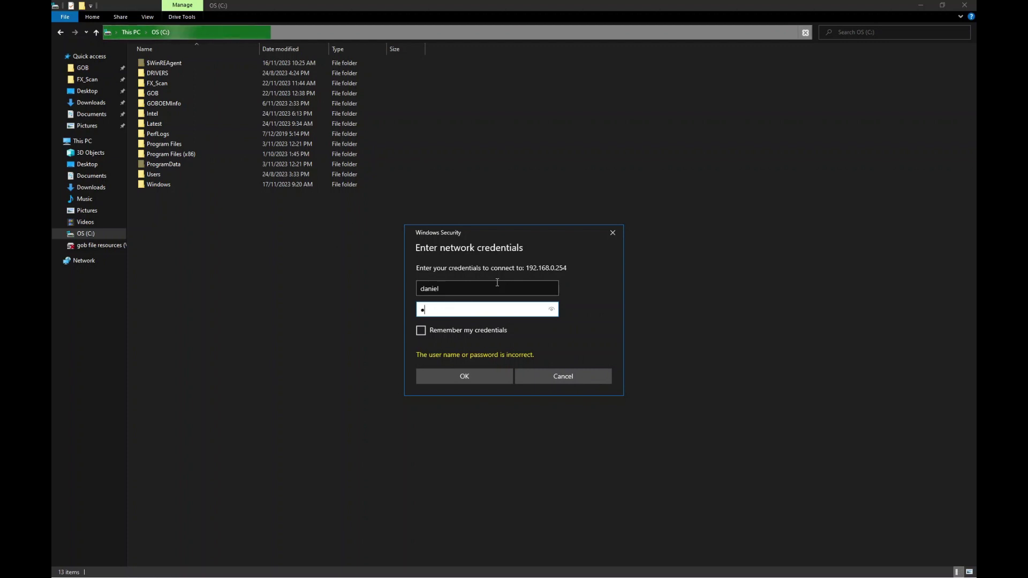
text(••••••••)
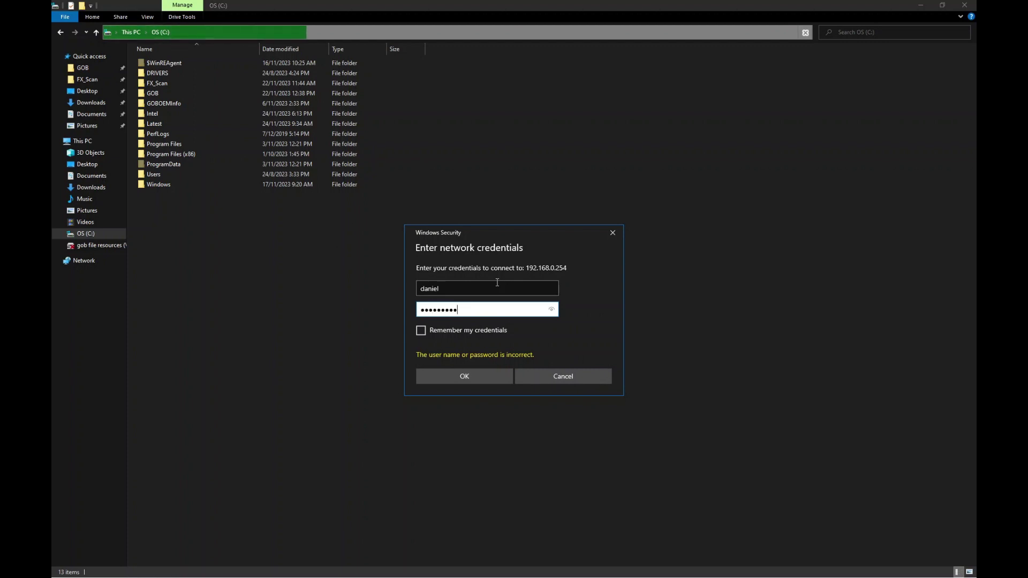
text(•••)
click(471, 378)
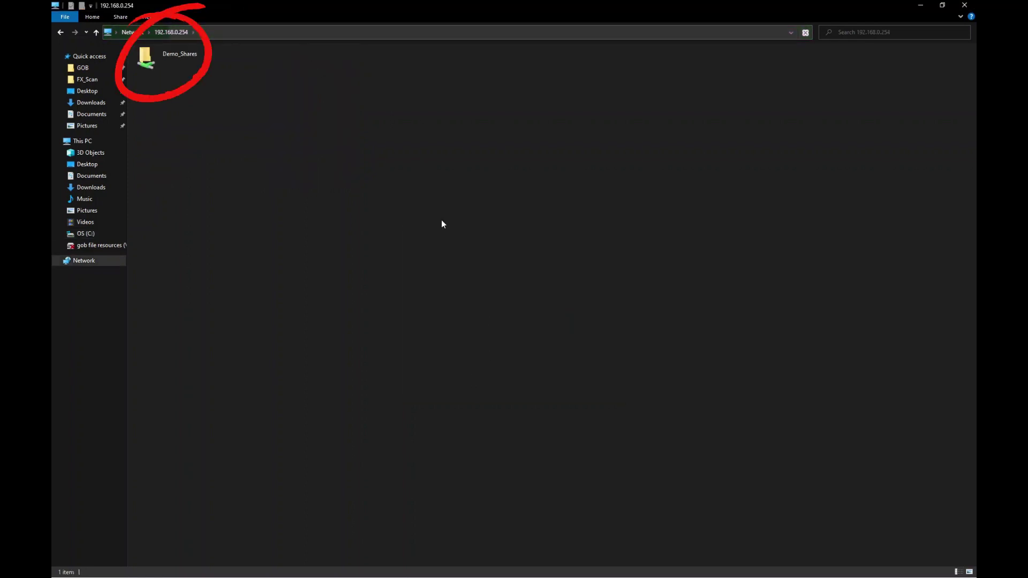
click(186, 58)
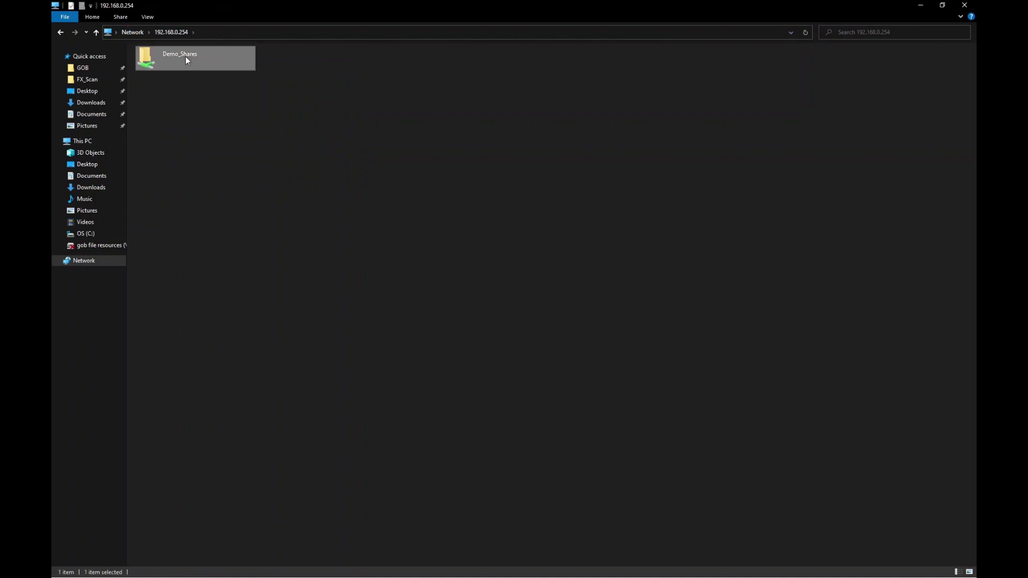
double_click(185, 58)
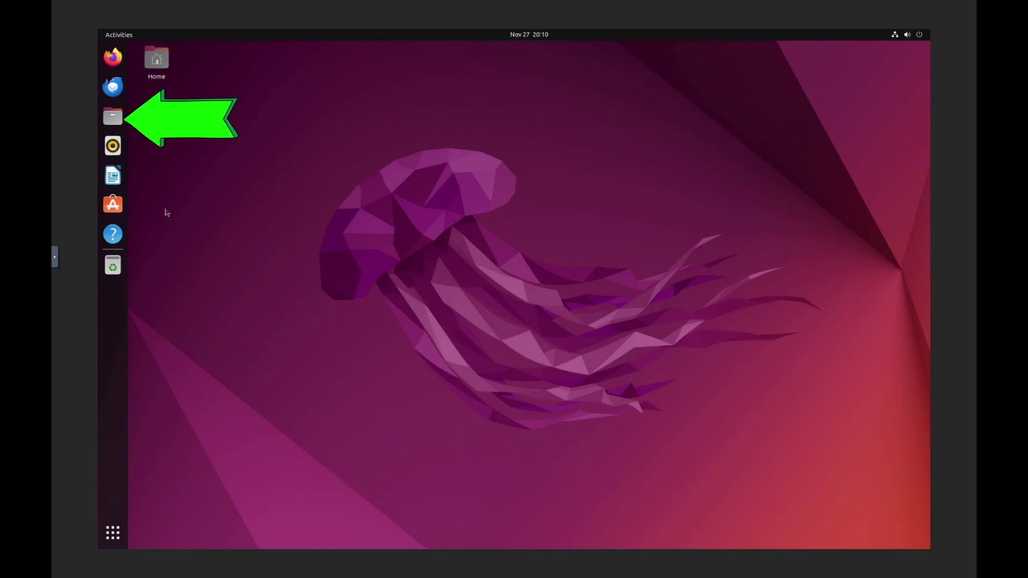
Launch Files, go to Other Locations, and enter smb://192.168.0.254 as the server address.
click(113, 116)
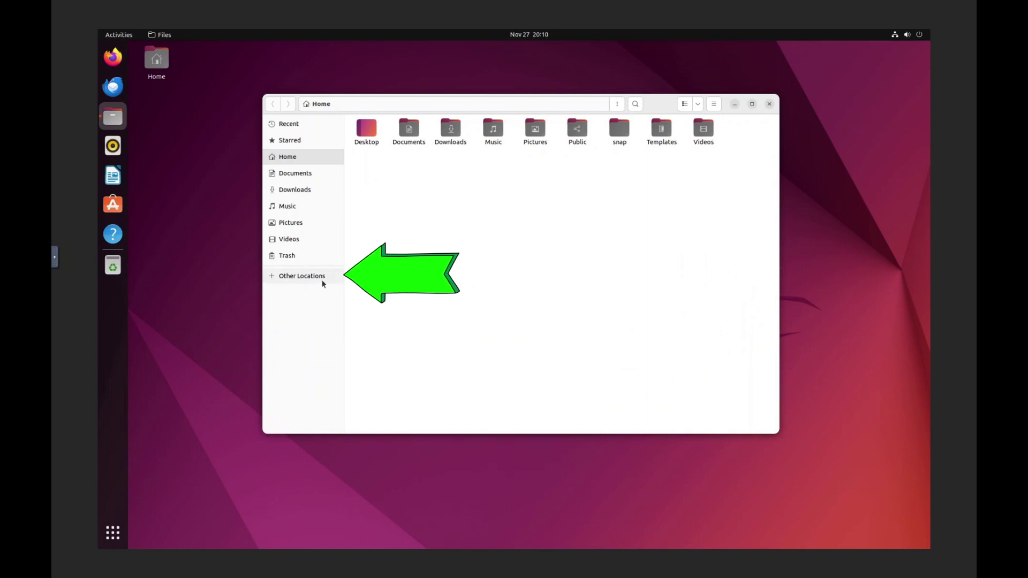
click(324, 277)
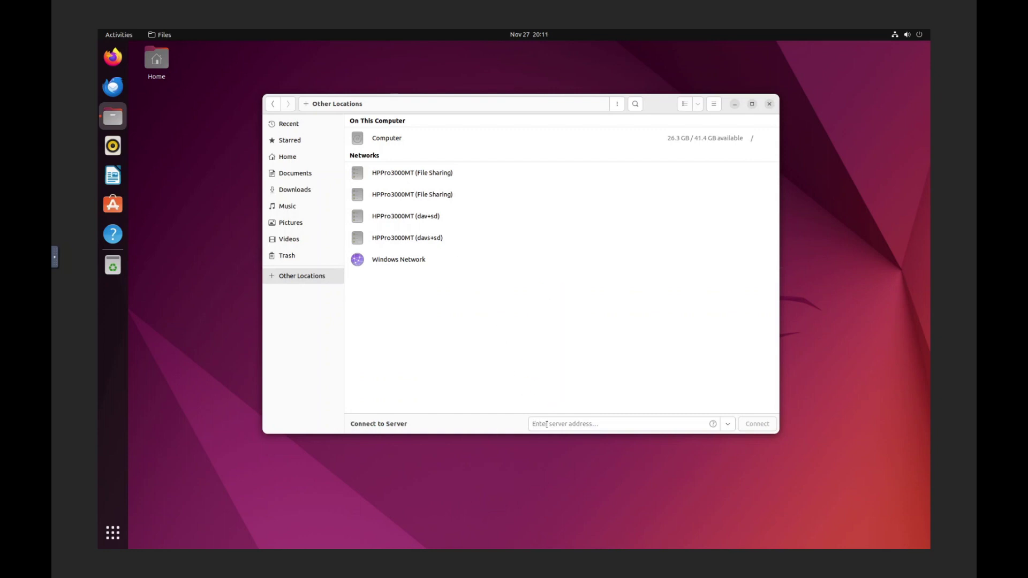
click(546, 424)
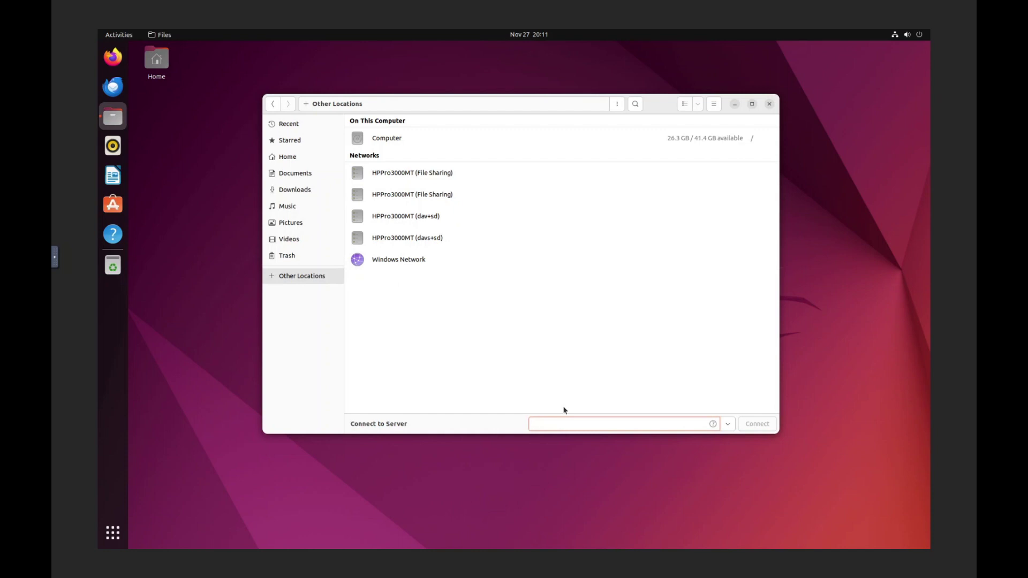
text(smb)
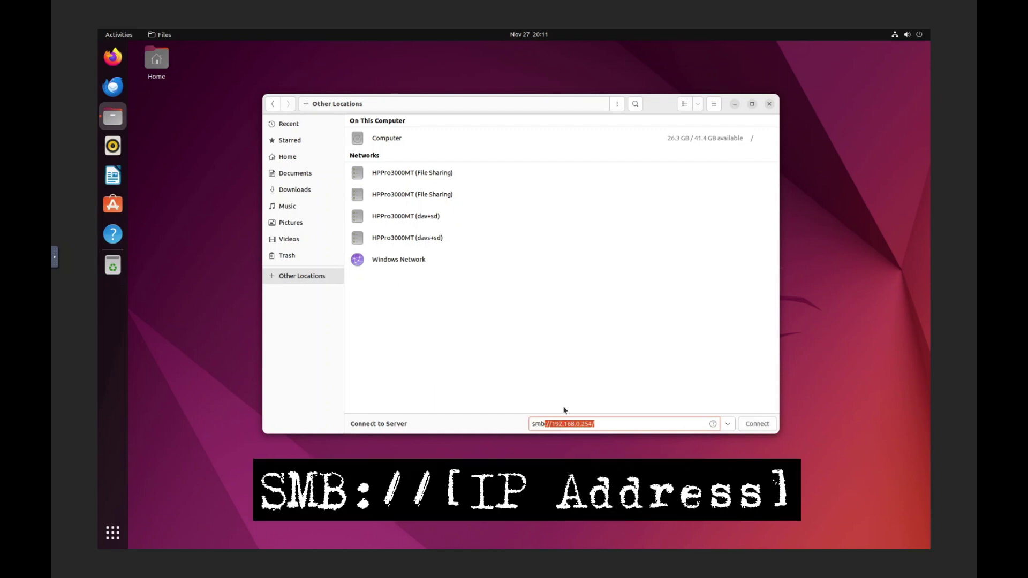
text(://1)
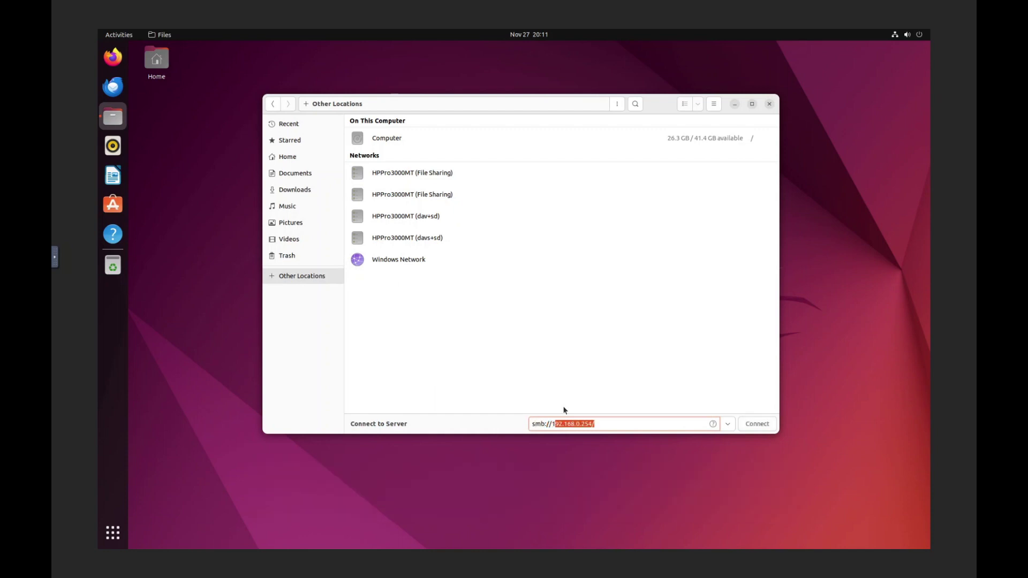
text(92.168.0.254)
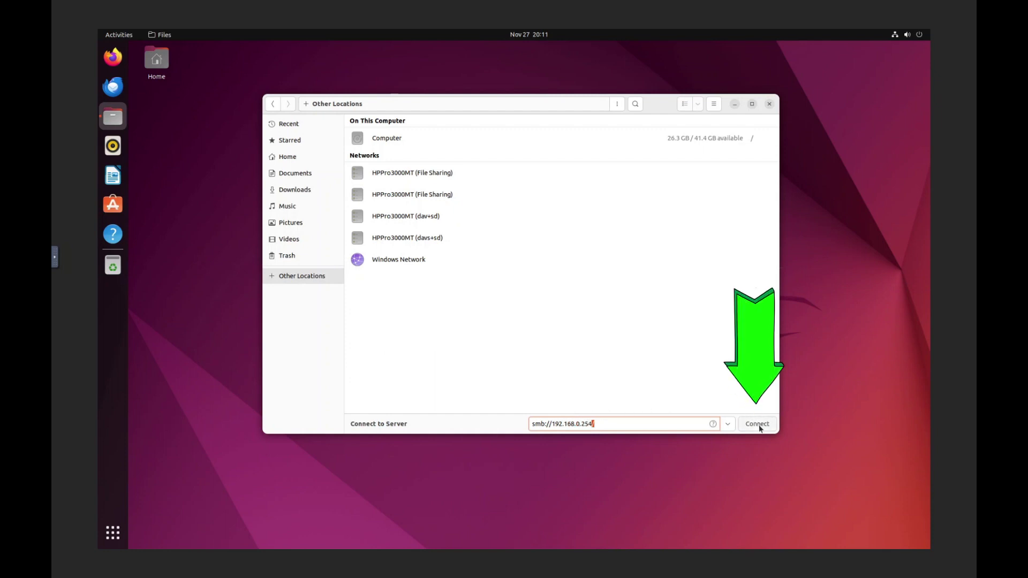
Connect to 192.168.0.254 with the second user's username and password, then open Demo_Shares.
click(758, 424)
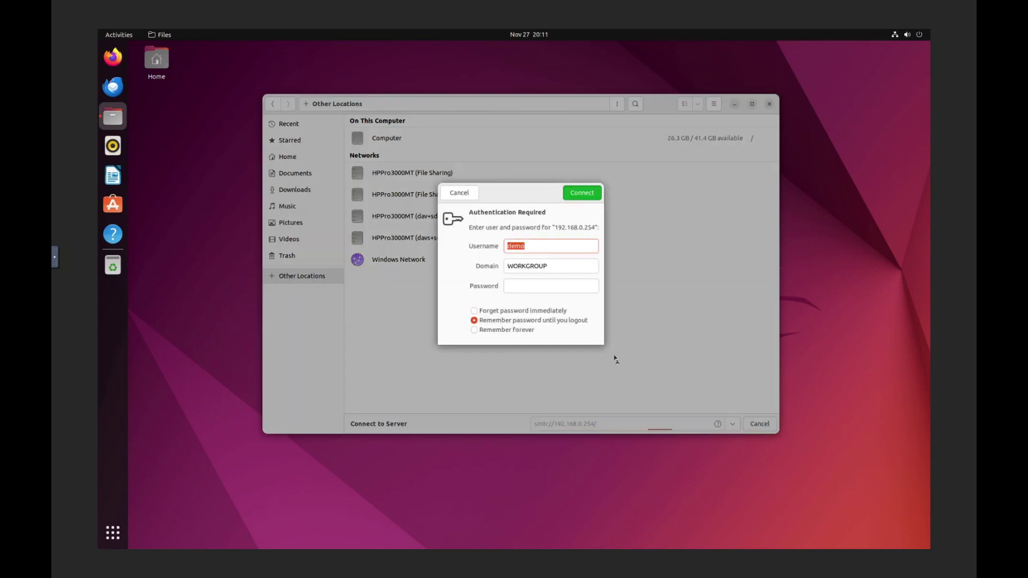
click(540, 245)
text(maggie)
click(511, 287)
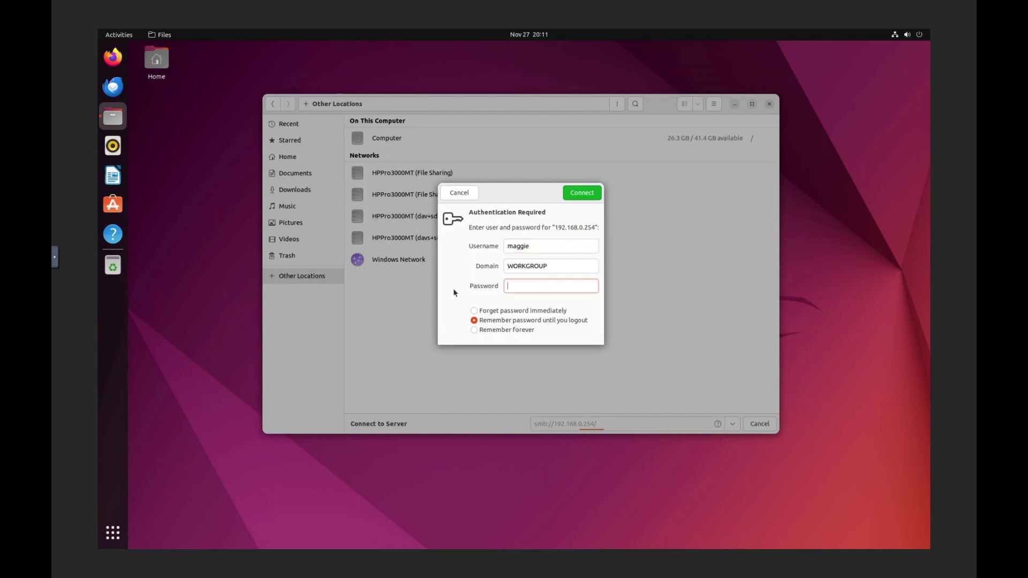
text(*************)
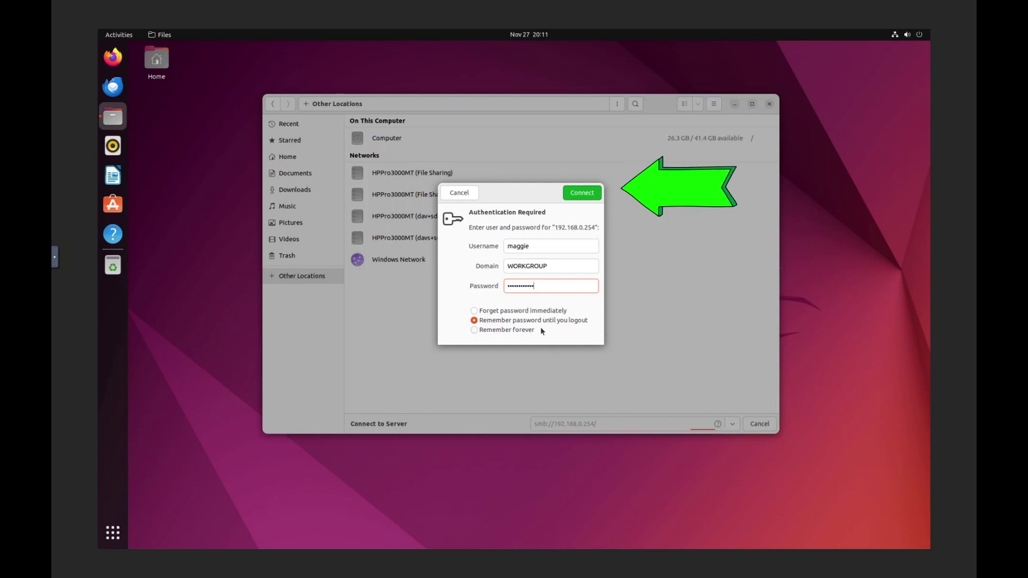
click(593, 197)
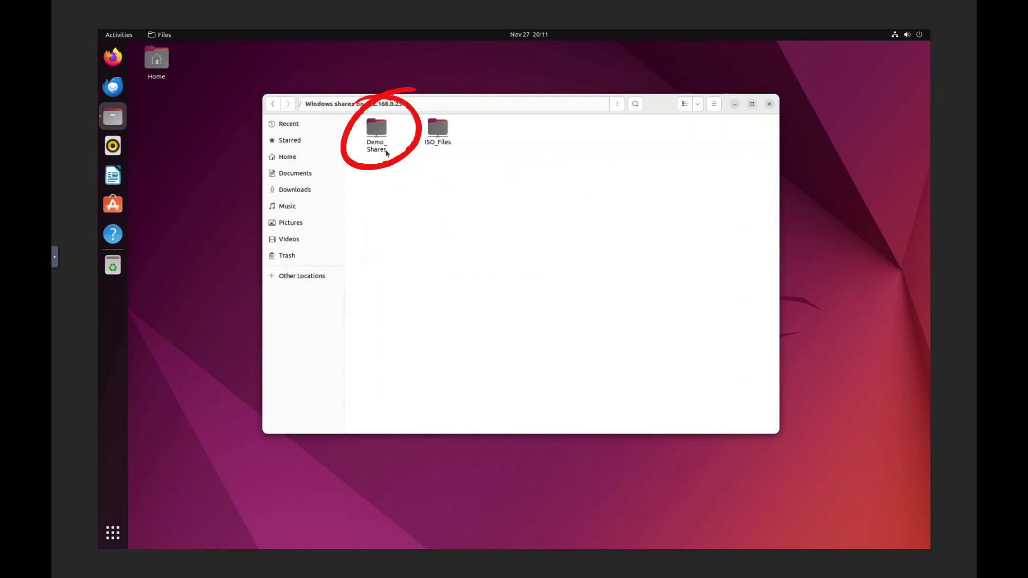
double_click(377, 134)
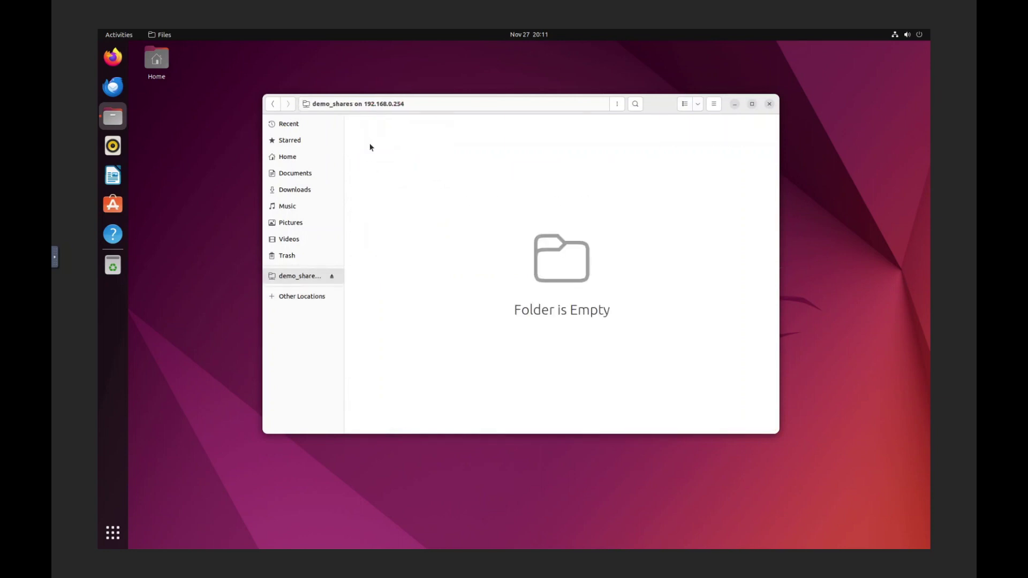